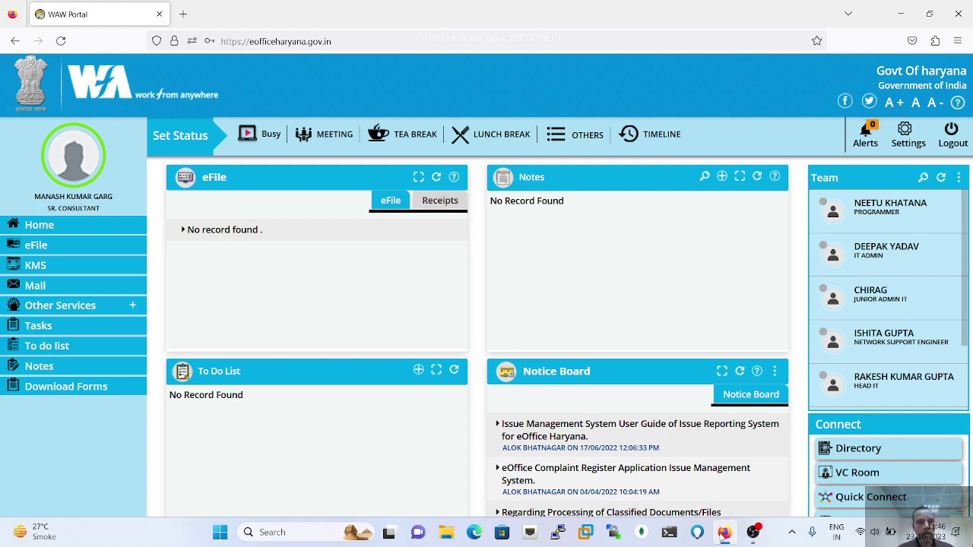
- Open PIMS from the Other Services section of the eOffice Haryana WAW Portal sidebar
click(134, 308)
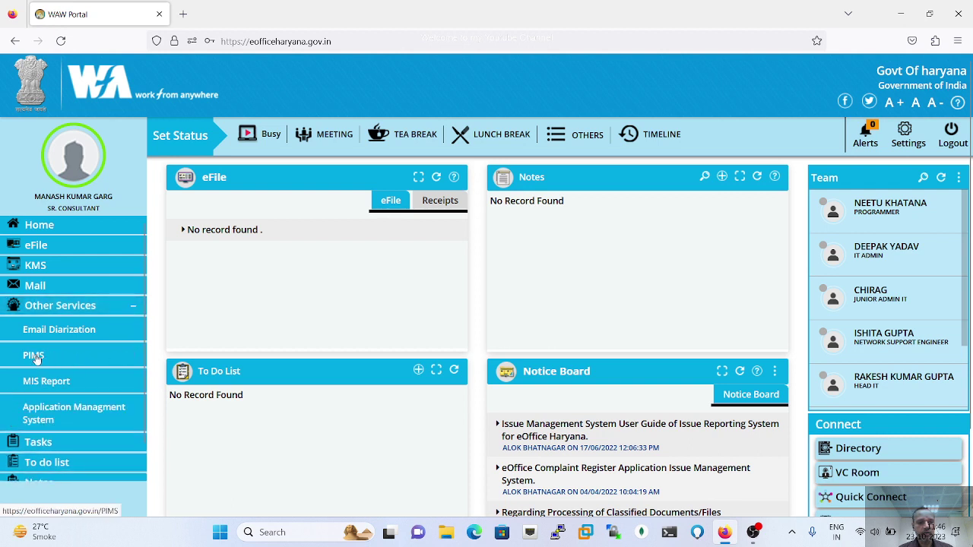
click(36, 359)
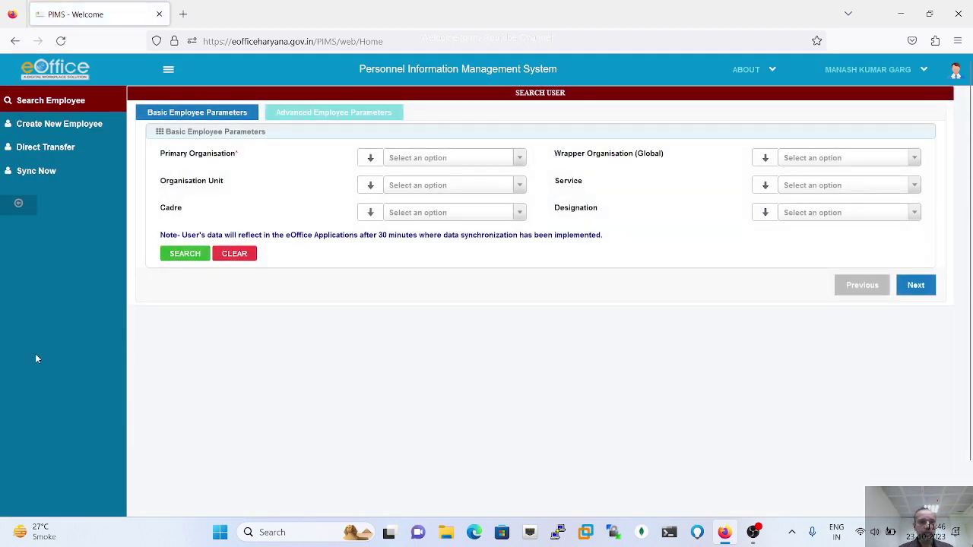
- Open the Create New Employee form from the PIMS left menu
click(63, 131)
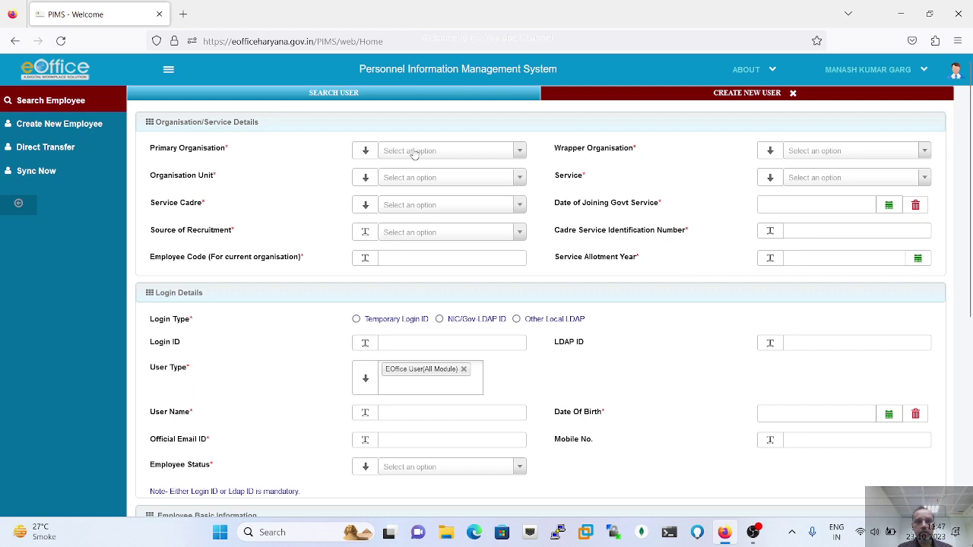
- Set organisation to GOVT. OF HARYANA, FARIDABAD METROPOLITAN DEVELOPMENT AUTHORITY, O/o Chief Account Officer (FMDA)
click(414, 152)
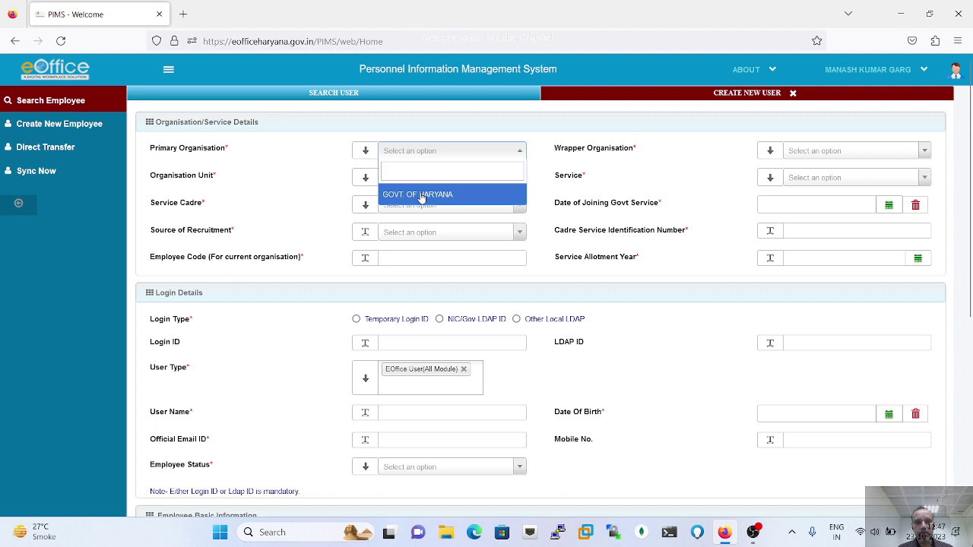
click(422, 197)
click(843, 154)
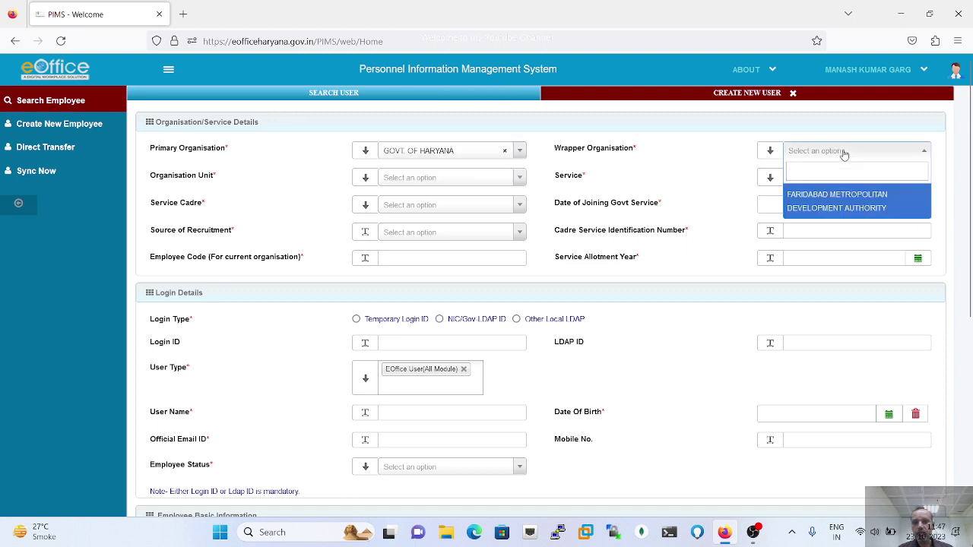
click(846, 197)
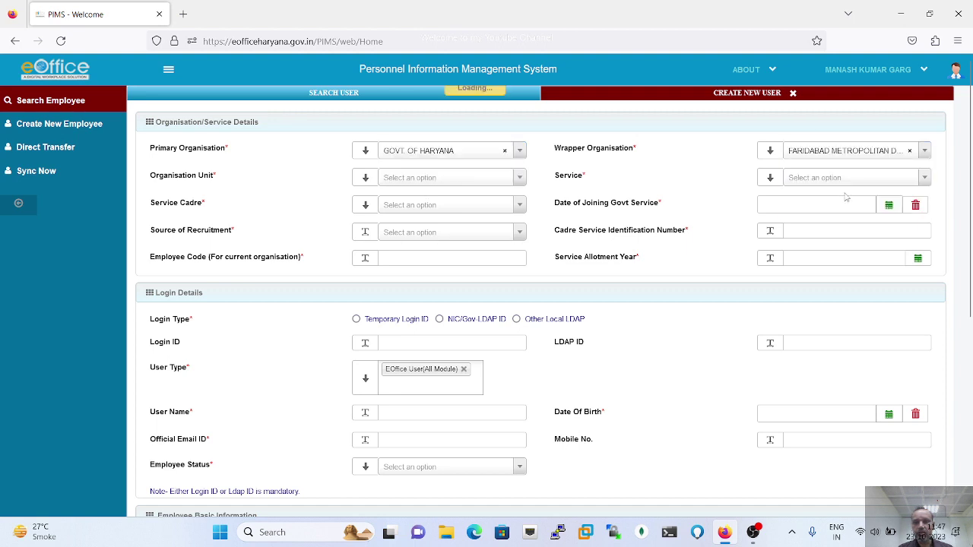
click(427, 178)
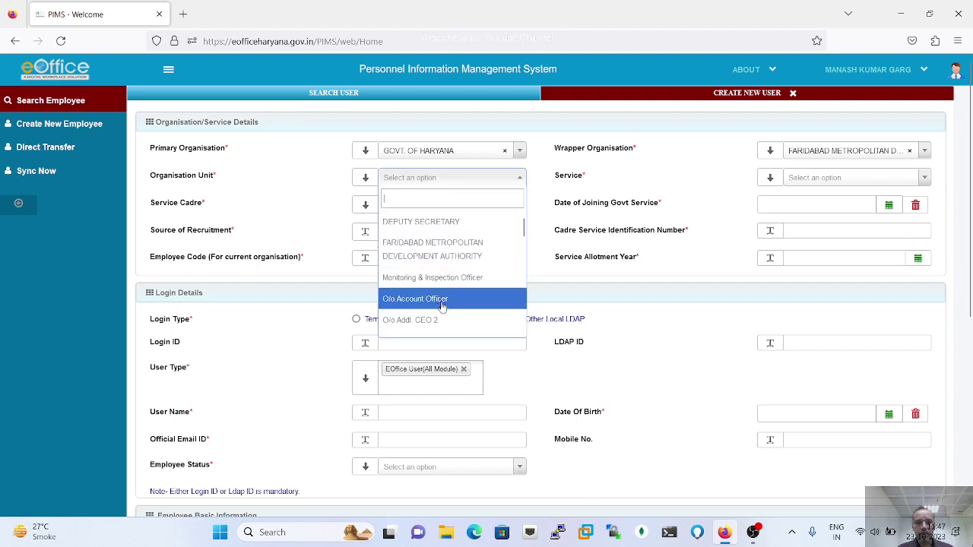
scroll(442, 307, down, 4)
scroll(442, 307, down, 1)
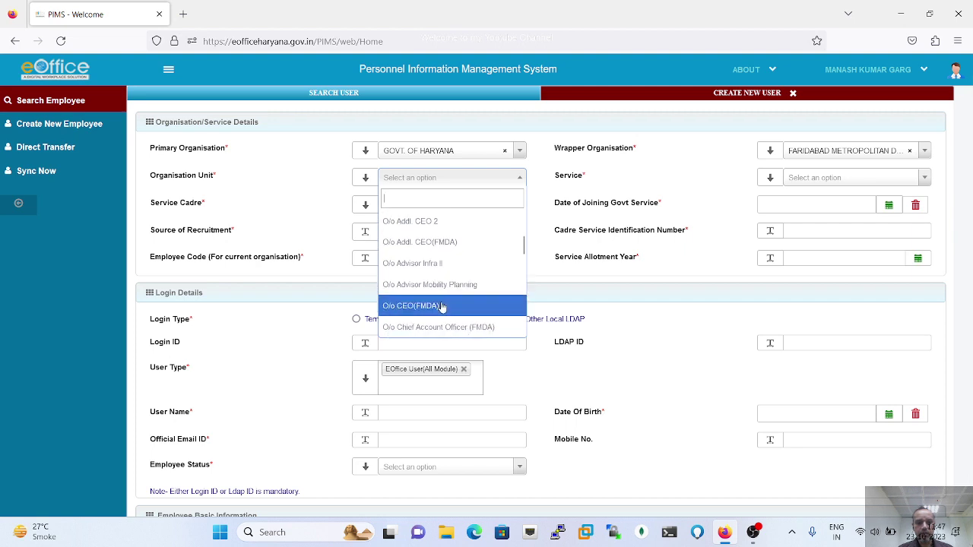
scroll(443, 306, down, 2)
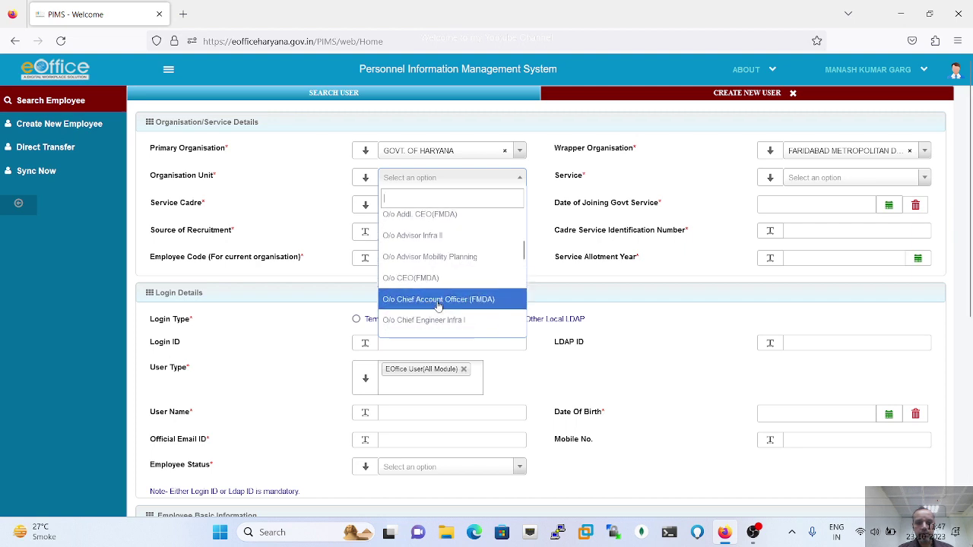
click(438, 307)
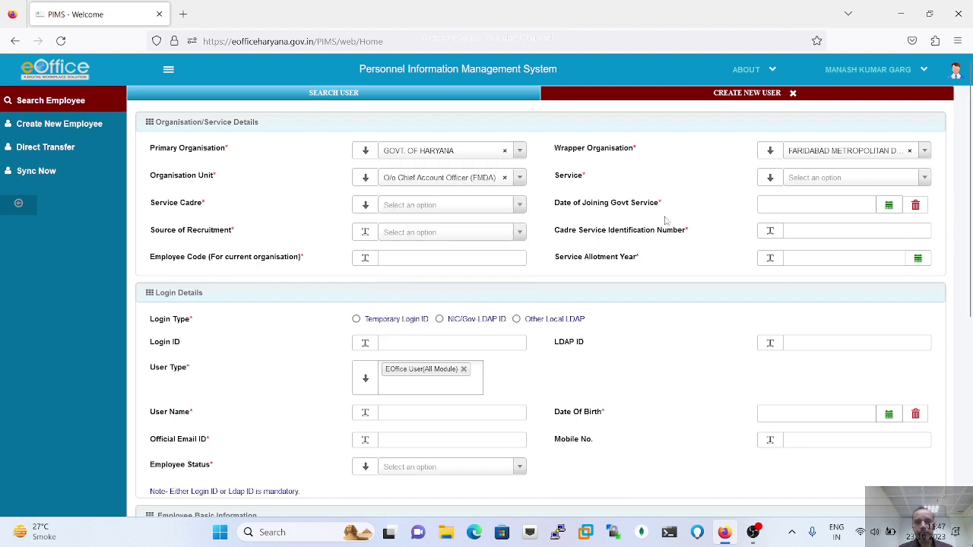
click(851, 184)
- Pick NO SERVICE near the bottom of the long Service dropdown list
scroll(841, 290, down, 1)
scroll(840, 290, down, 4)
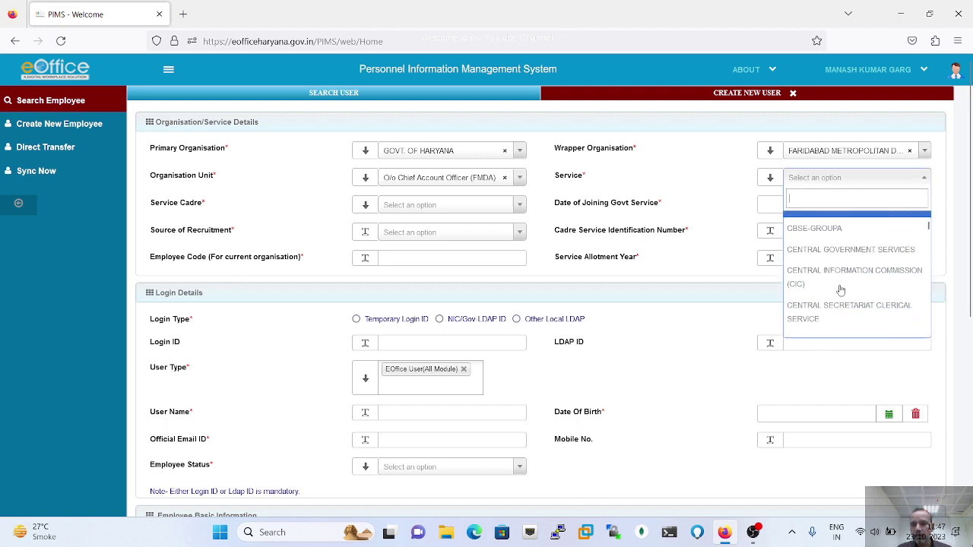
scroll(841, 290, down, 3)
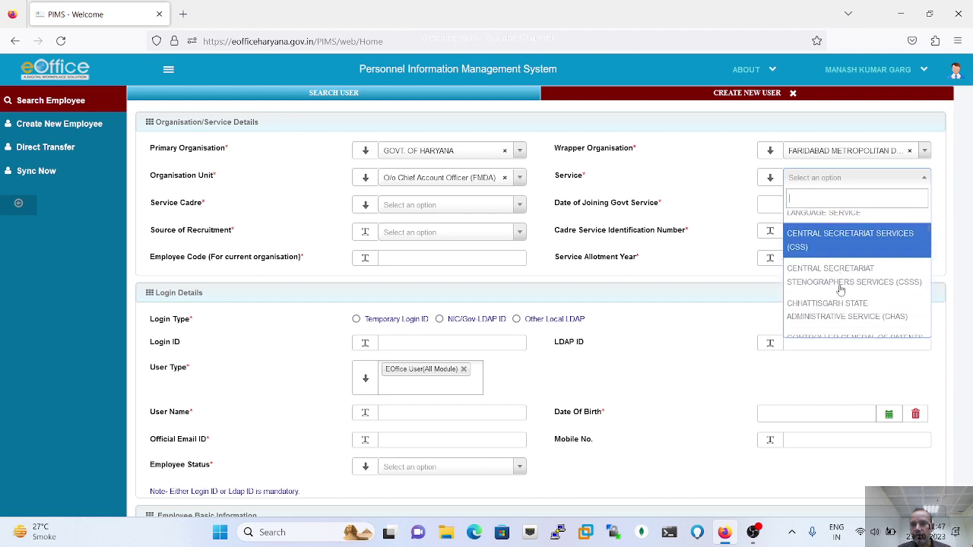
scroll(840, 290, down, 2)
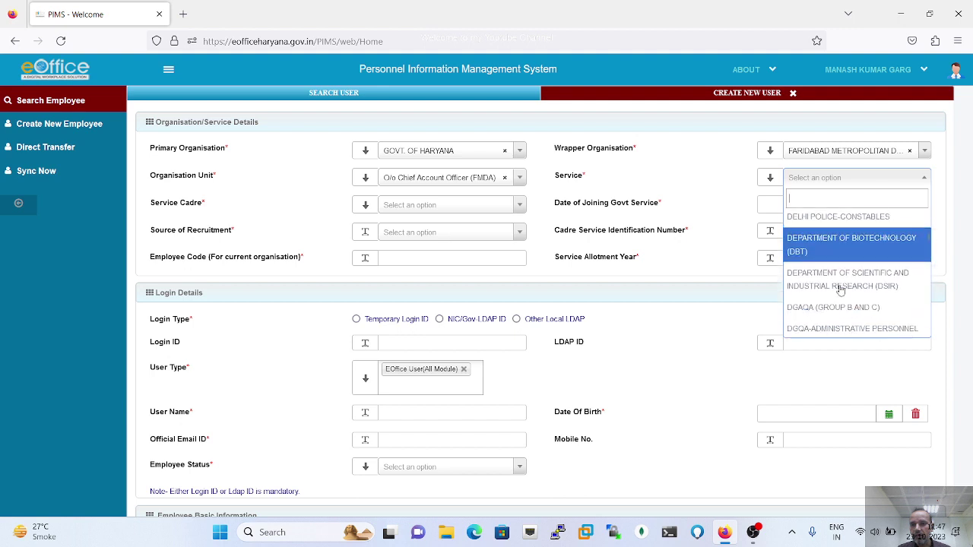
scroll(840, 290, down, 2)
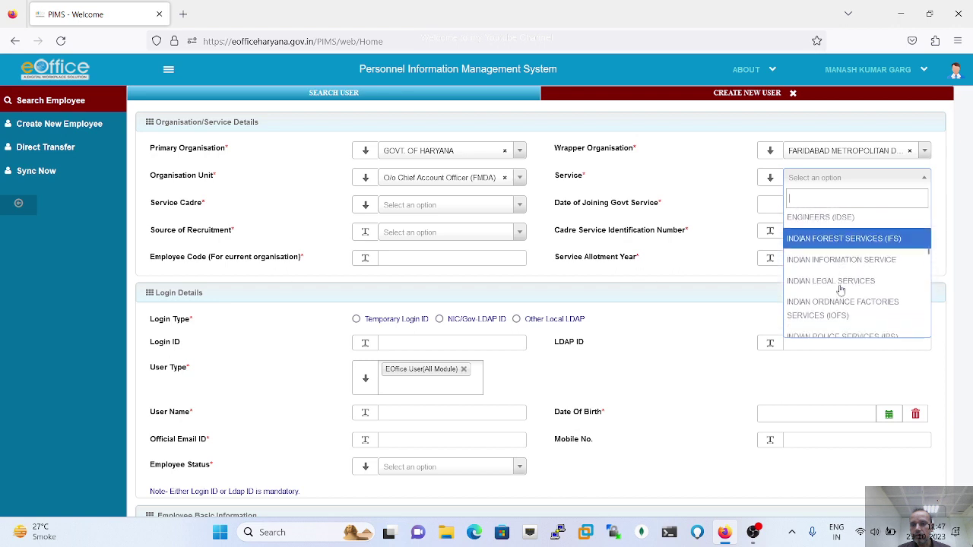
scroll(842, 290, down, 3)
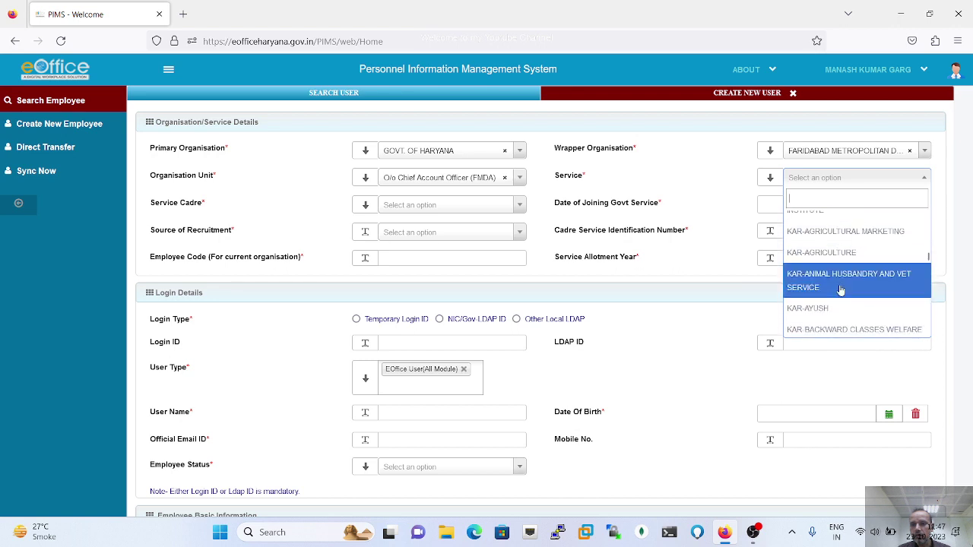
scroll(841, 290, down, 4)
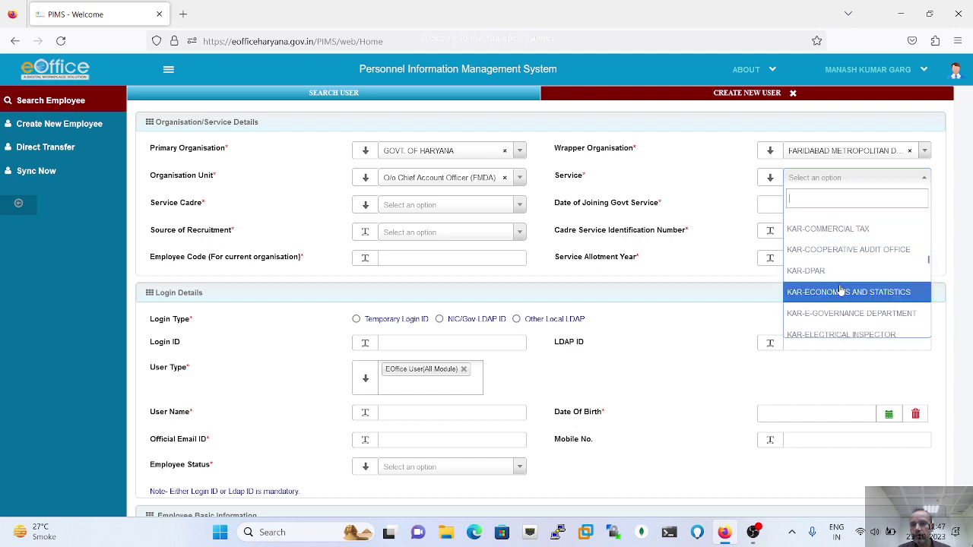
scroll(841, 290, down, 3)
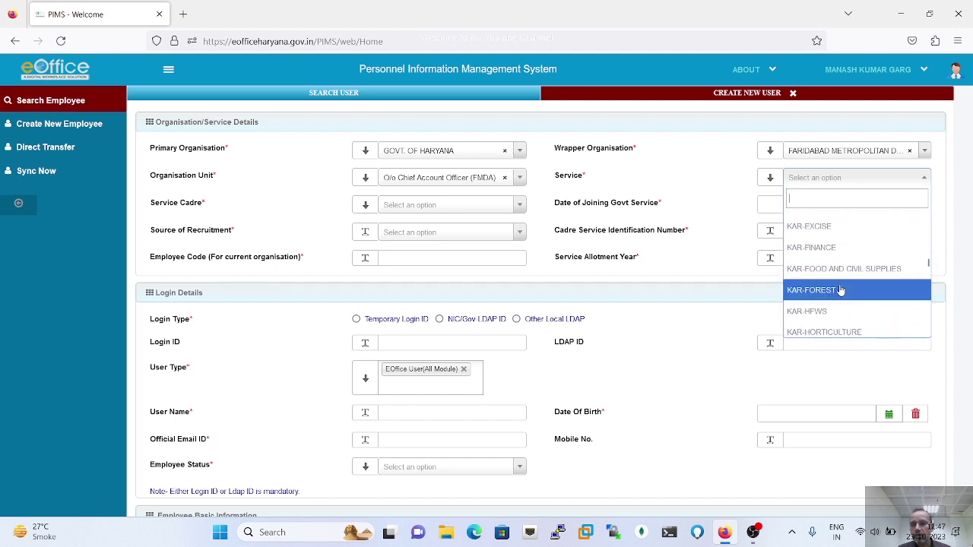
scroll(842, 289, down, 2)
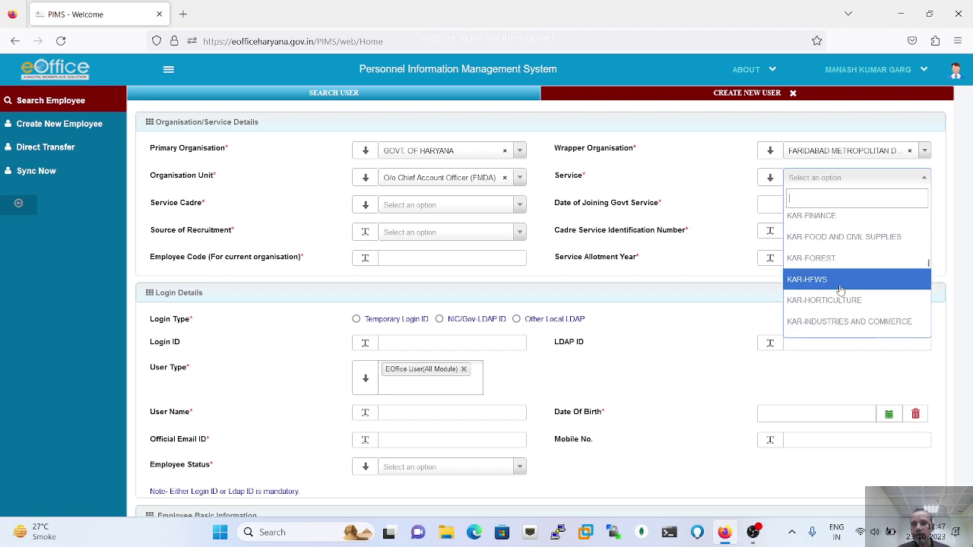
scroll(841, 289, down, 3)
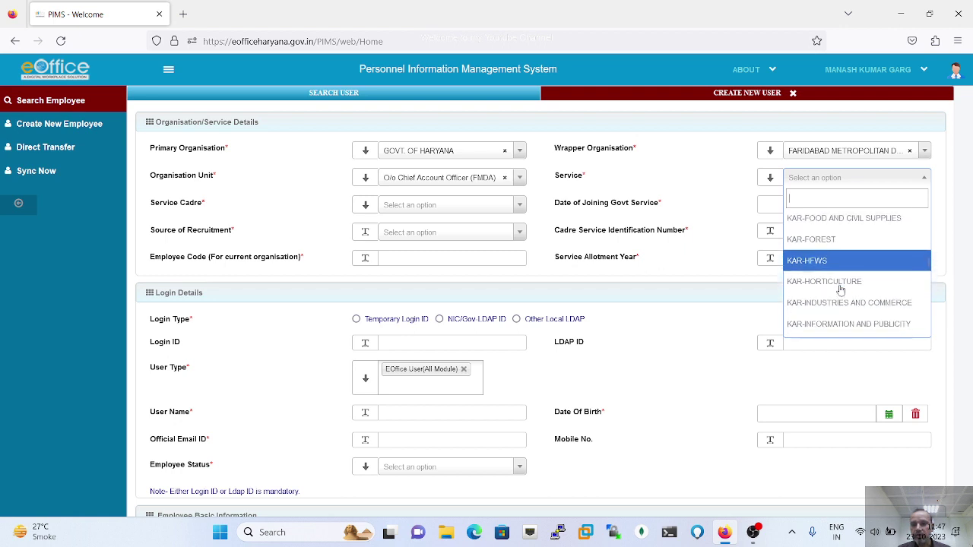
scroll(842, 290, down, 5)
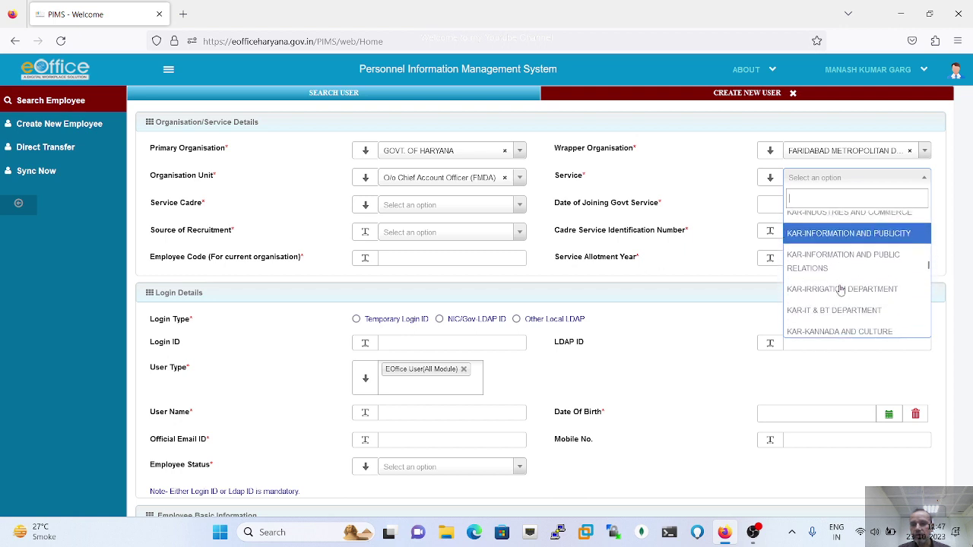
scroll(841, 289, down, 3)
scroll(841, 290, down, 5)
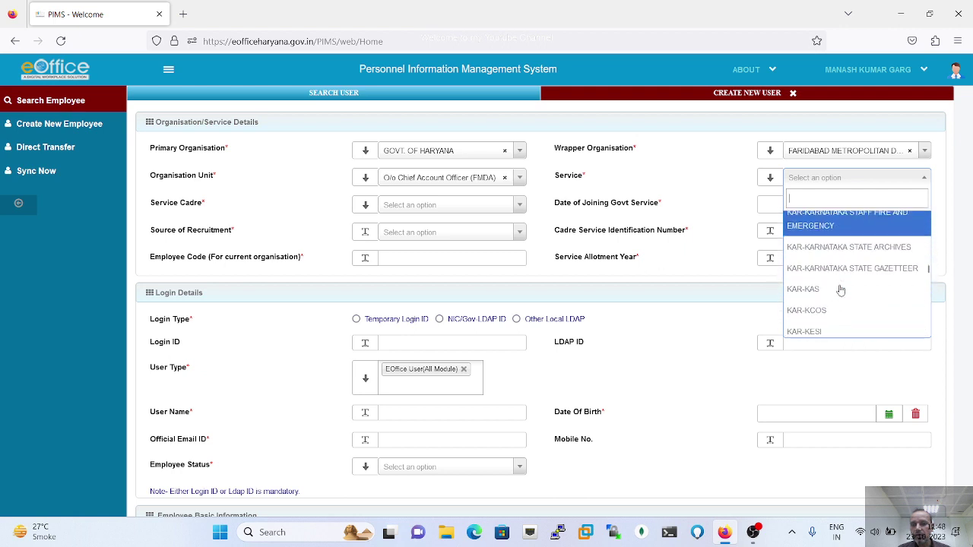
scroll(841, 289, down, 5)
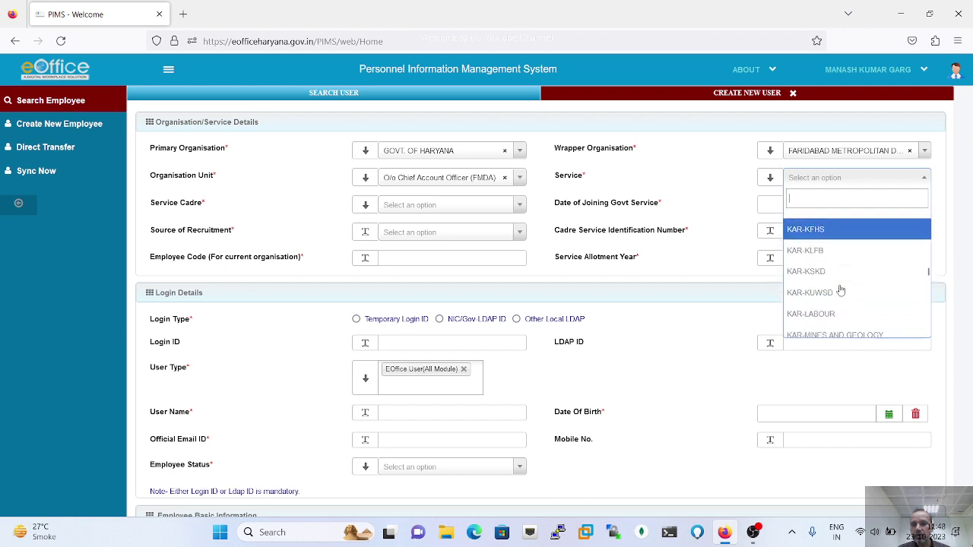
scroll(841, 290, down, 4)
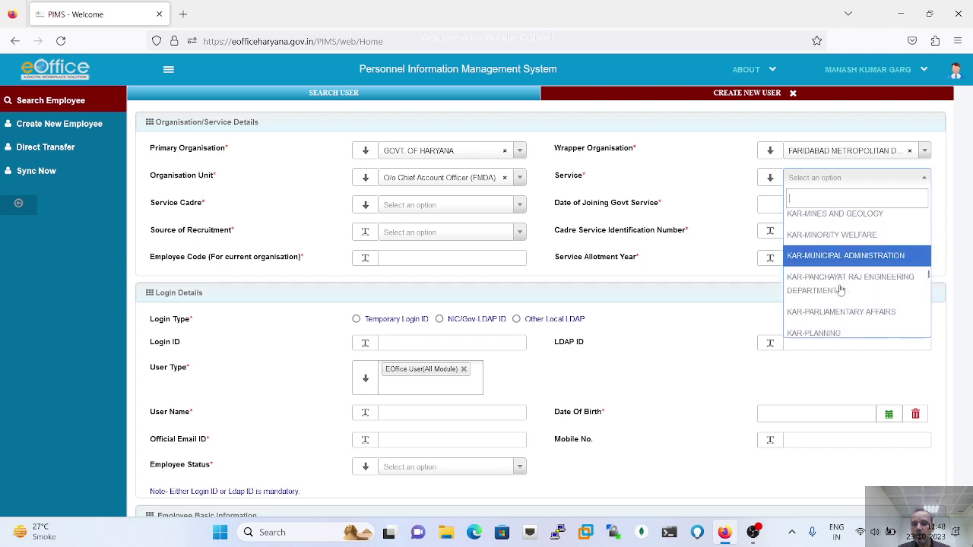
scroll(840, 290, down, 4)
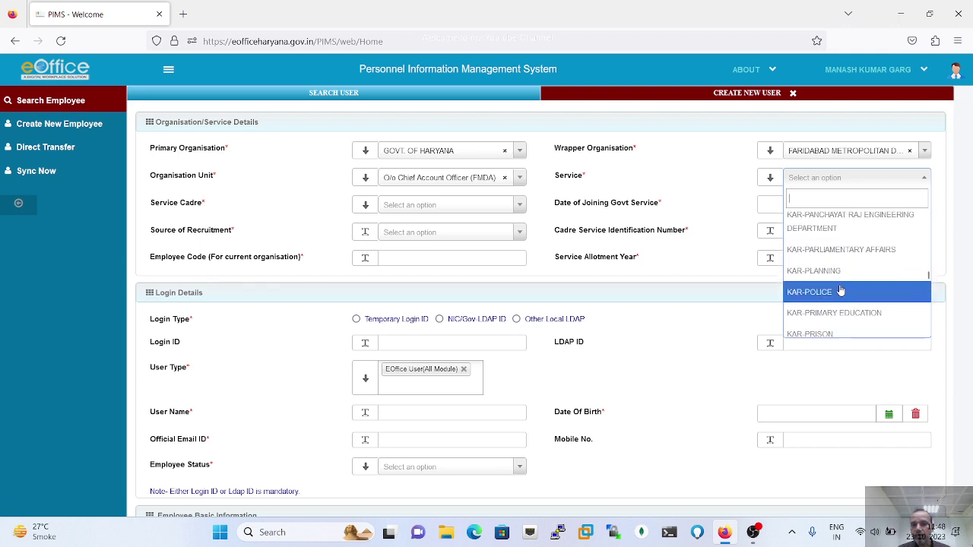
scroll(840, 290, down, 4)
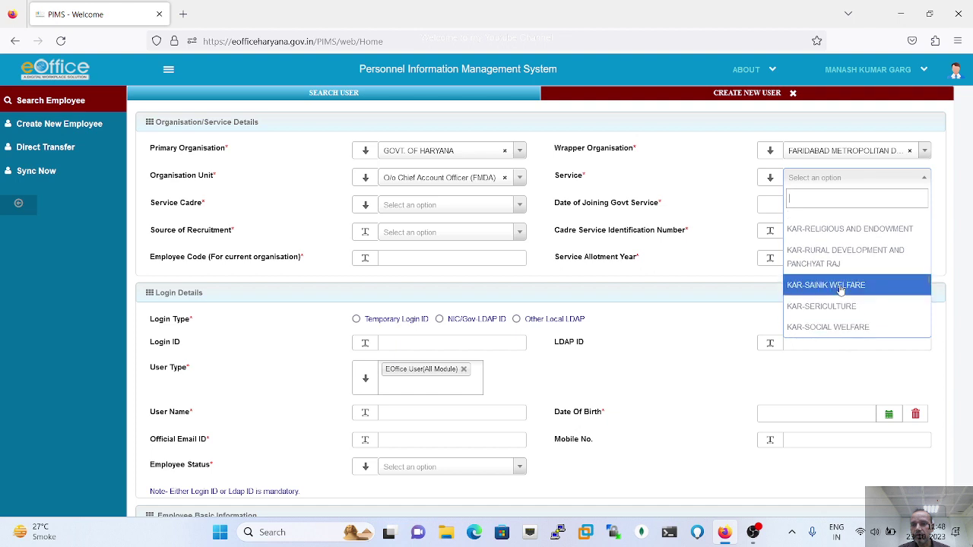
scroll(840, 290, down, 3)
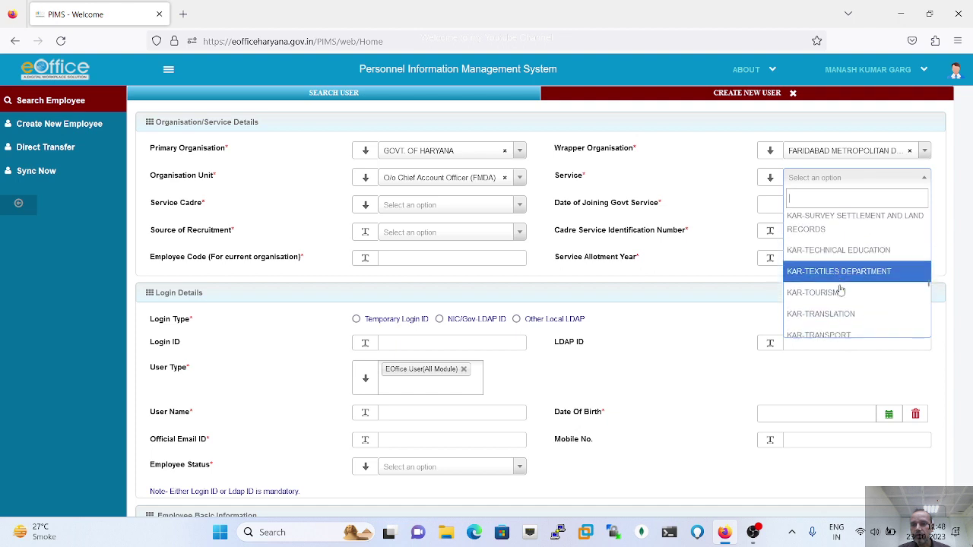
scroll(841, 290, down, 4)
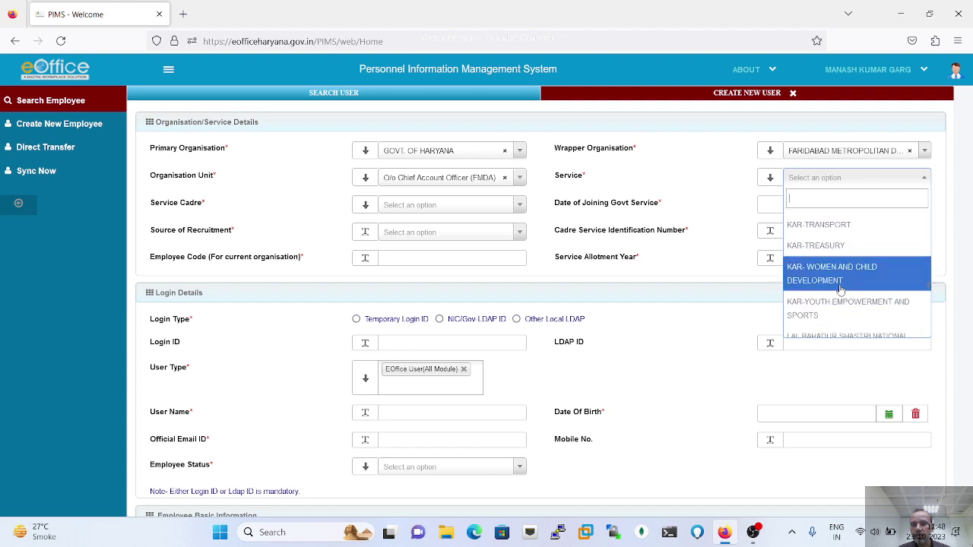
scroll(840, 290, down, 1)
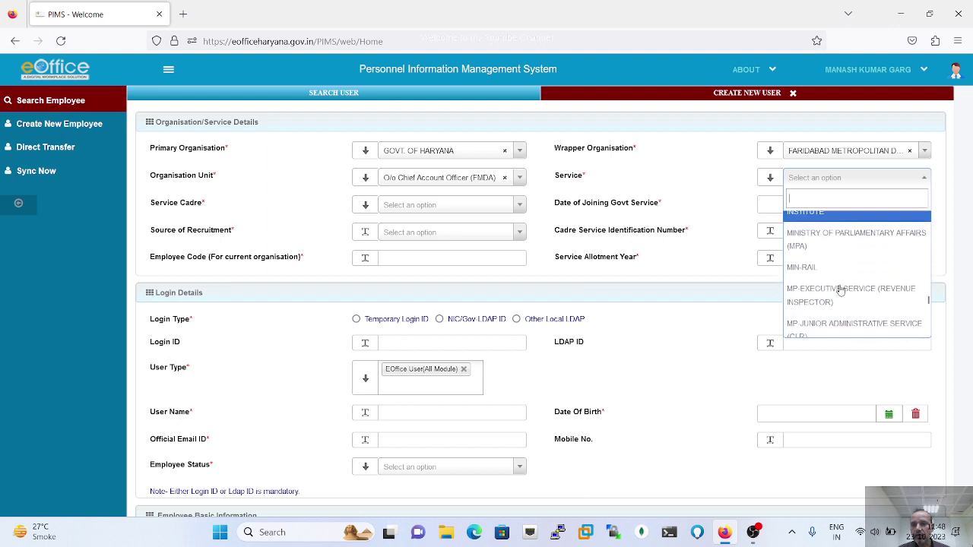
scroll(840, 291, down, 5)
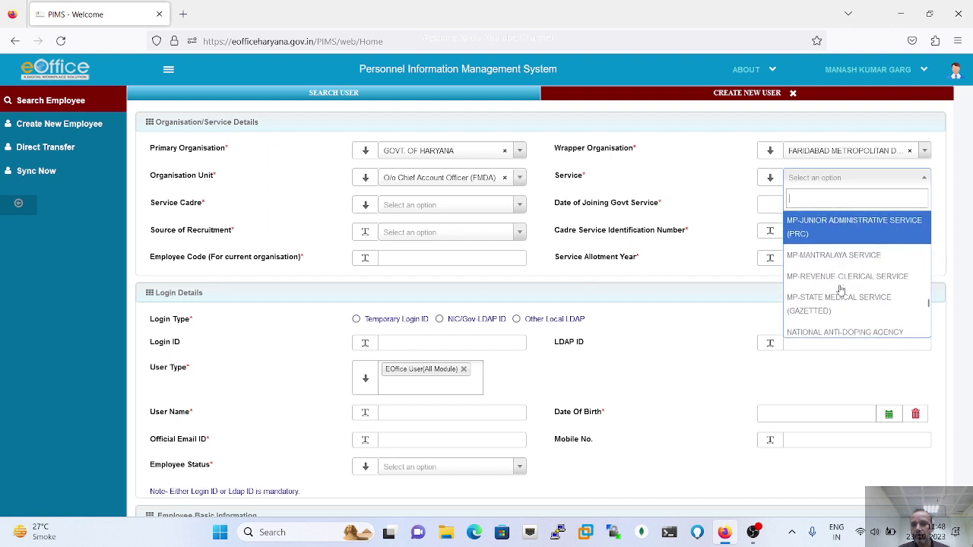
scroll(841, 291, down, 4)
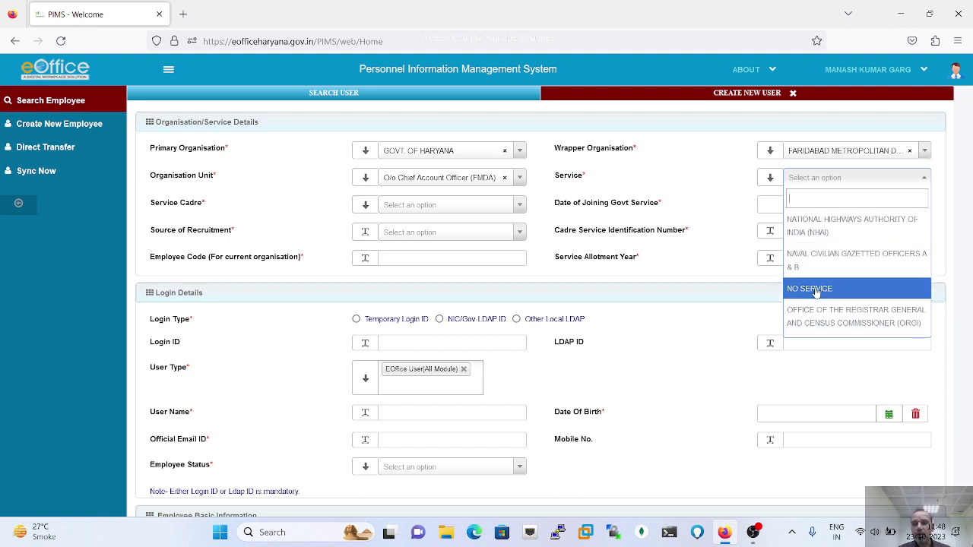
click(815, 292)
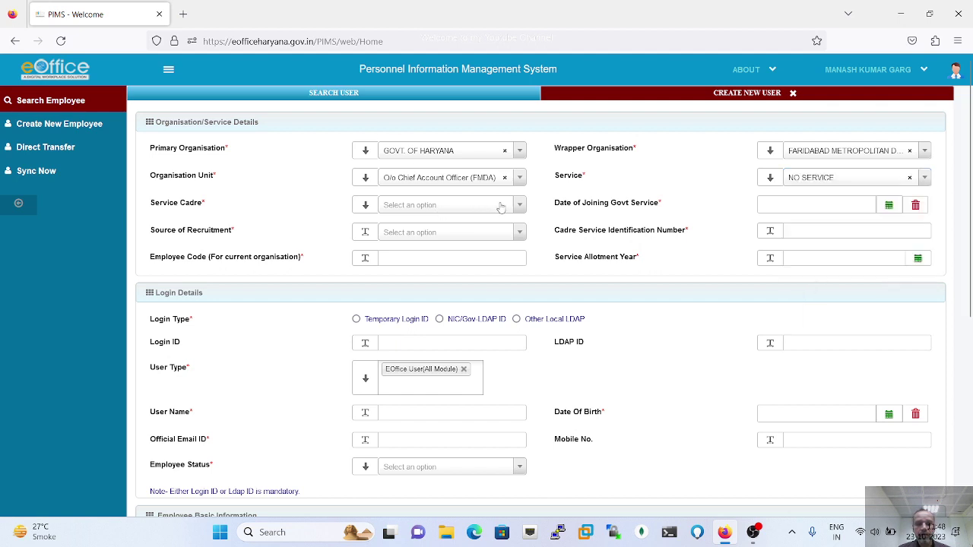
- Set Service Cadre to OTHERS and Date of Joining Govt Service to 02/10/2023
click(517, 206)
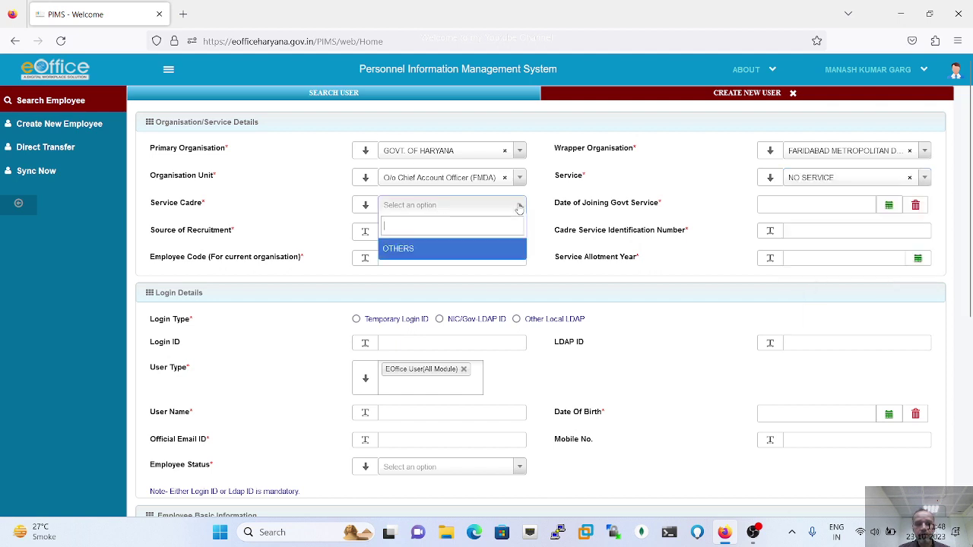
click(429, 250)
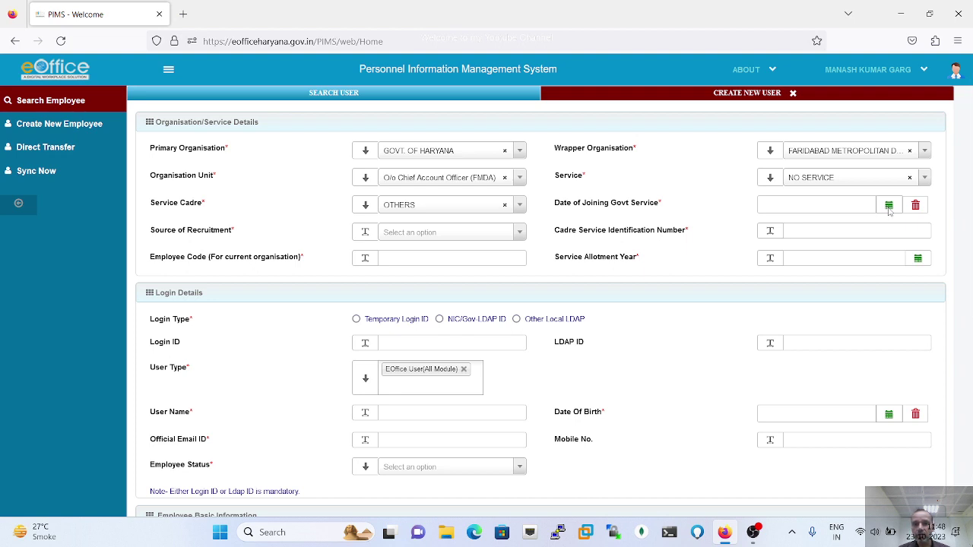
click(889, 206)
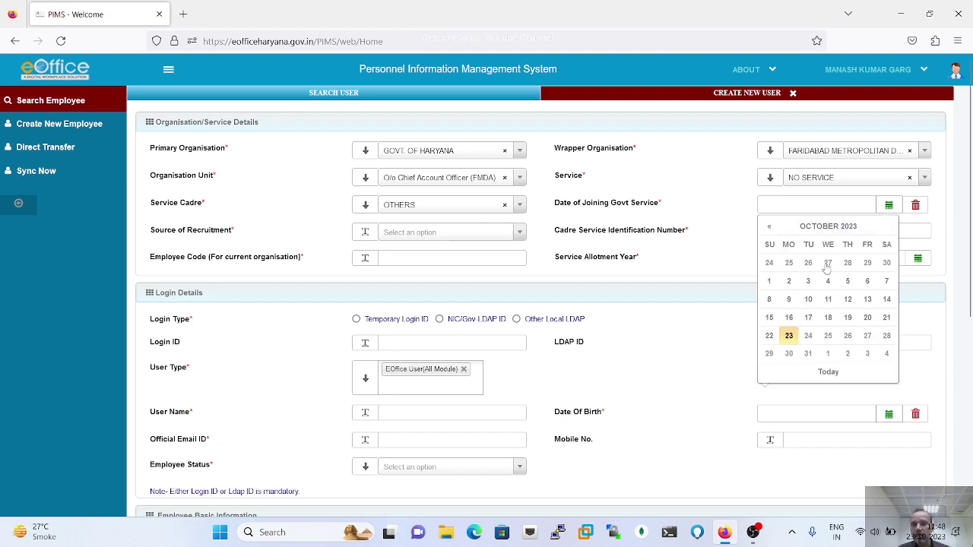
click(788, 282)
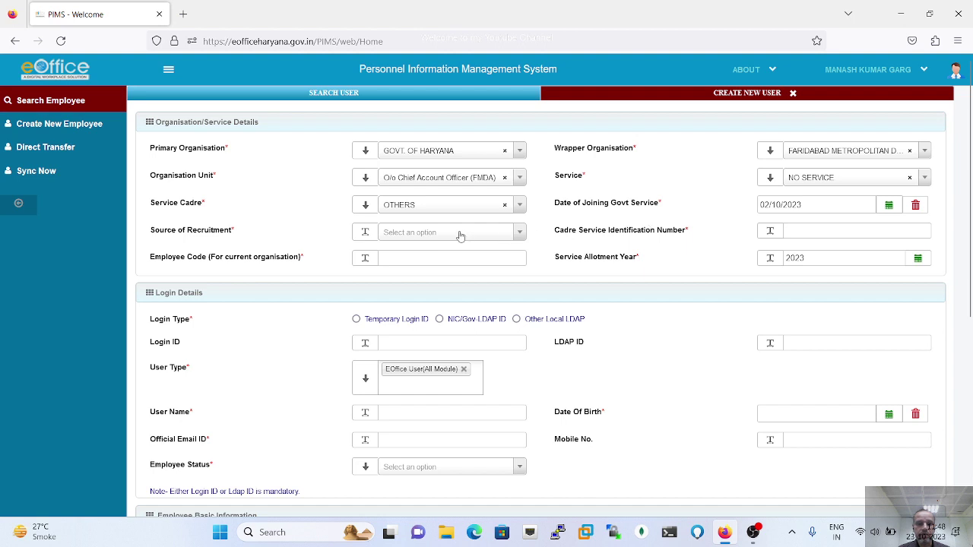
- Choose INDUCTED as recruitment source, enter the cadre service ID, and copy it into Employee Code
click(520, 235)
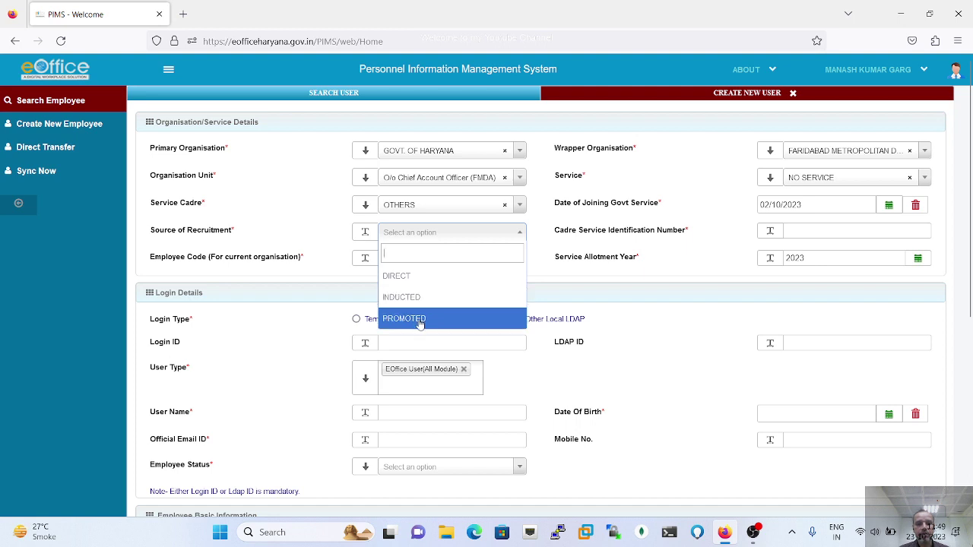
click(408, 297)
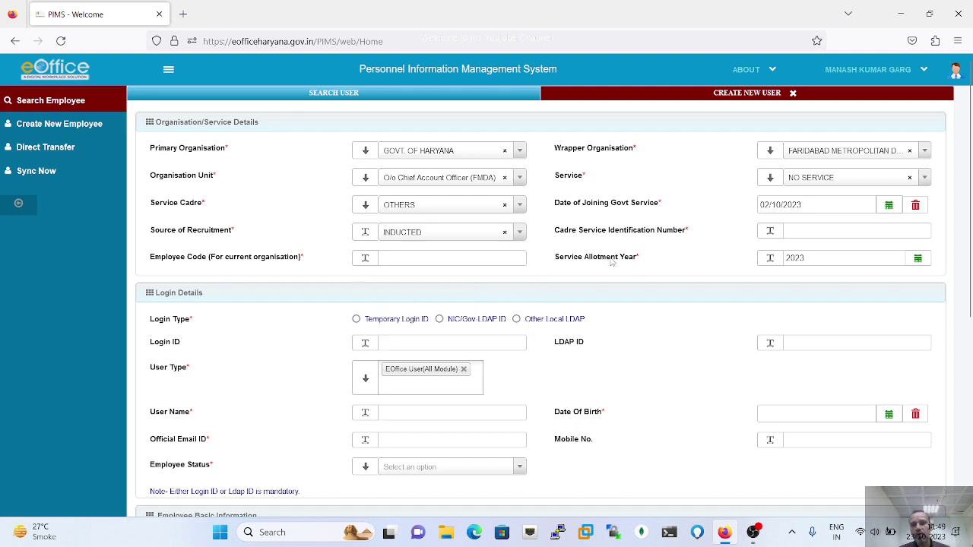
click(816, 230)
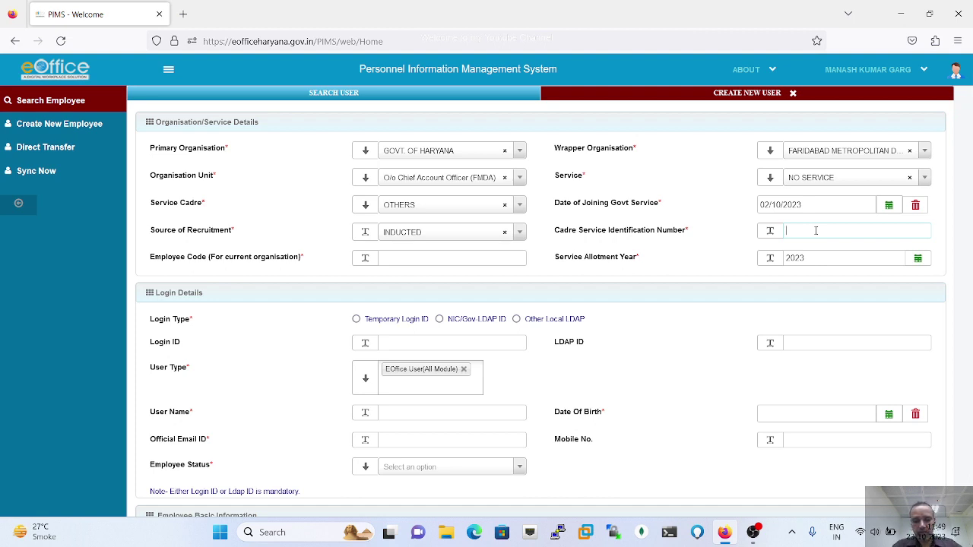
text(FMDA0011)
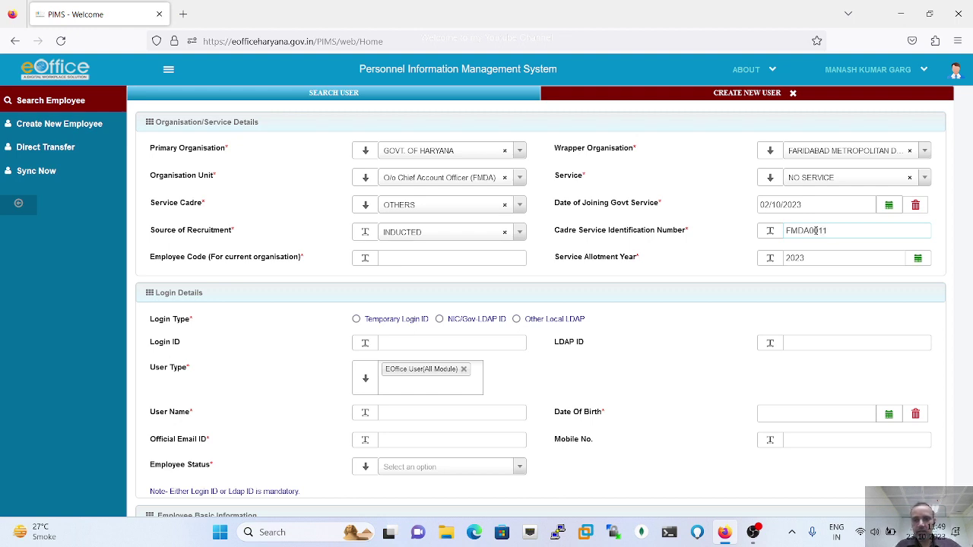
double_click(816, 231)
key(ctrl+c)
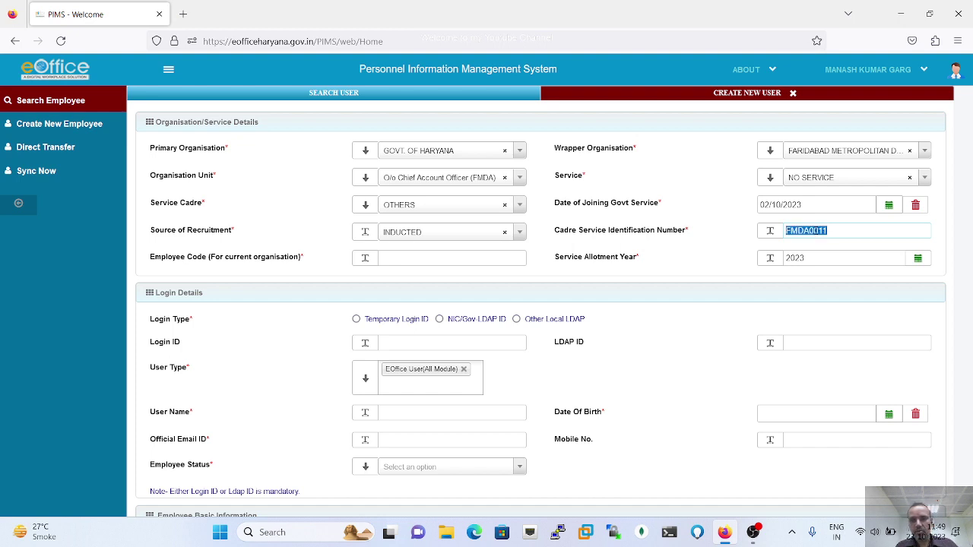
click(415, 259)
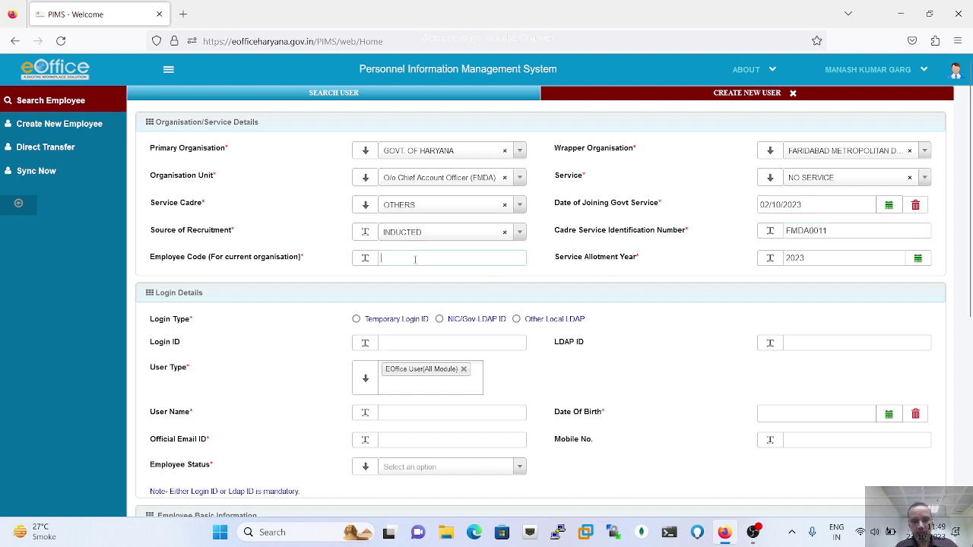
key(ctrl+v)
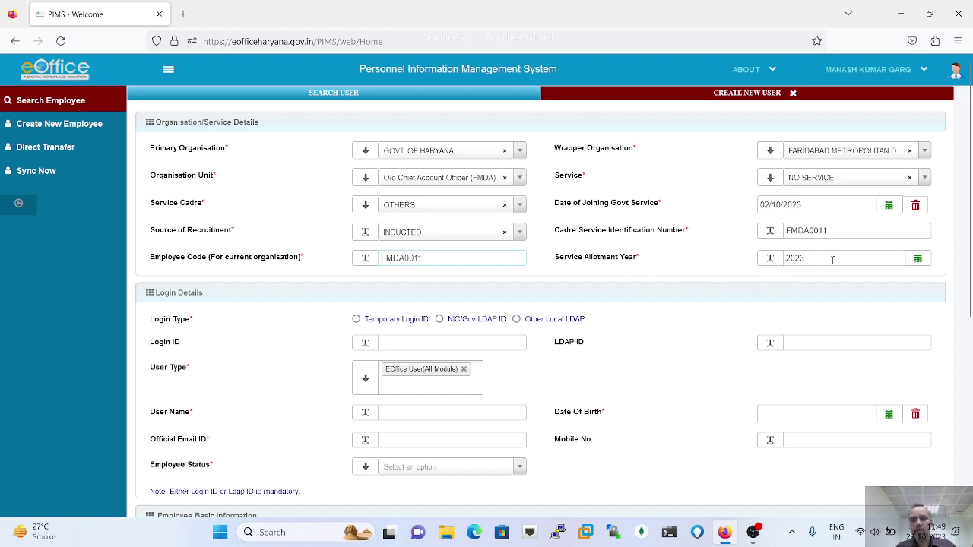
- Select the NIC/Gov LDAP ID login type, enter the employee's login ID, and type their user name
scroll(580, 340, down, 2)
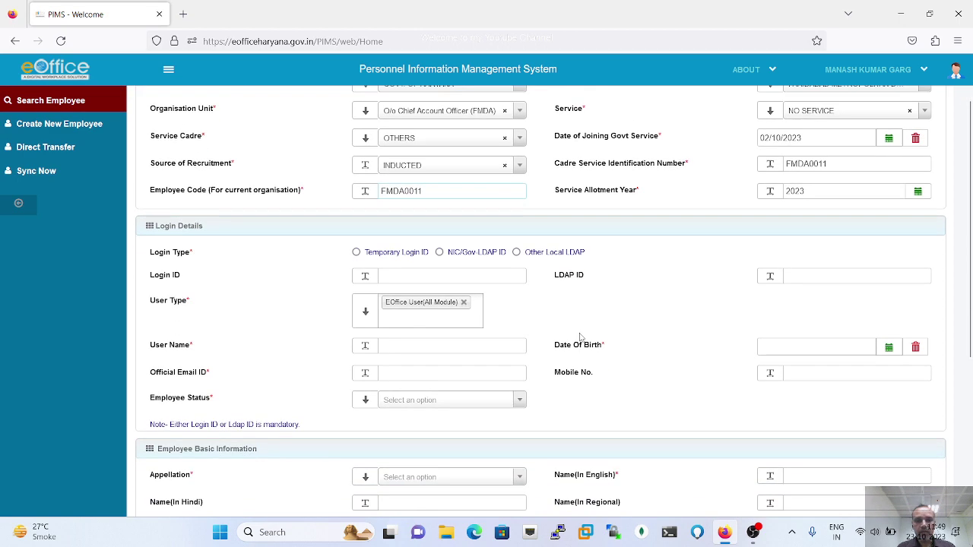
click(440, 253)
click(420, 275)
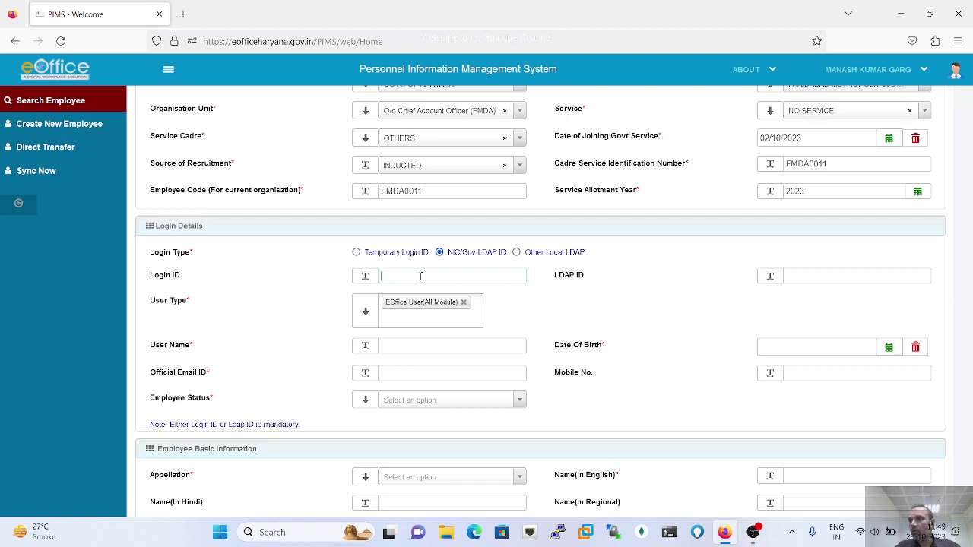
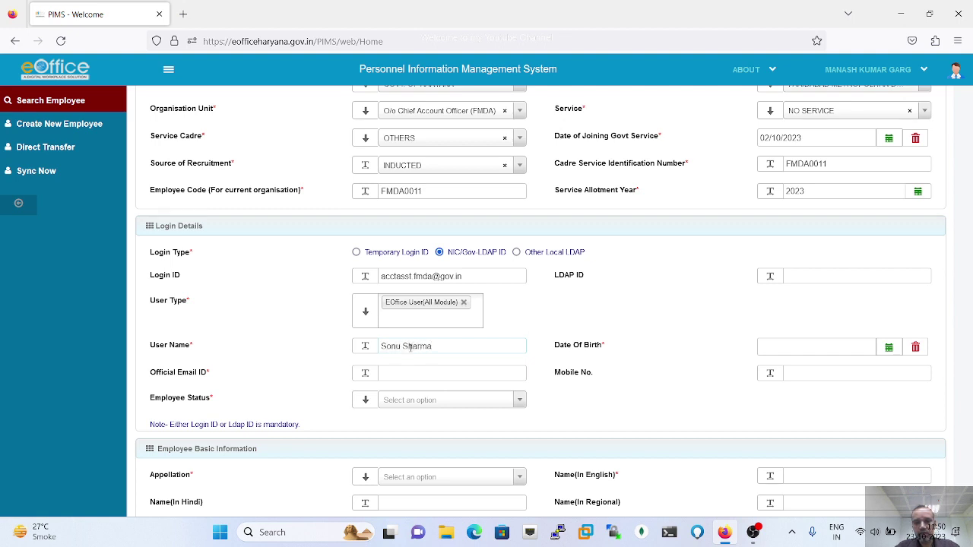
key(Tab)
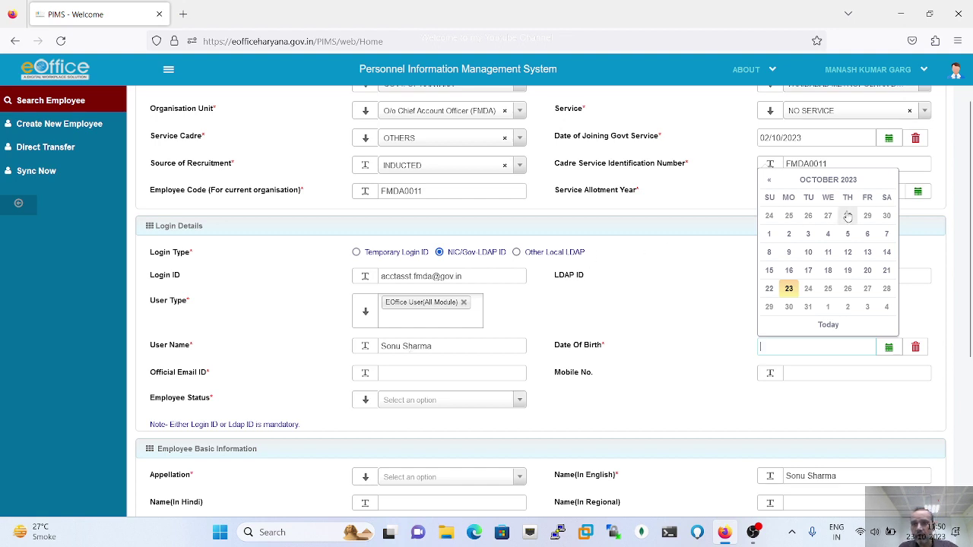
click(828, 181)
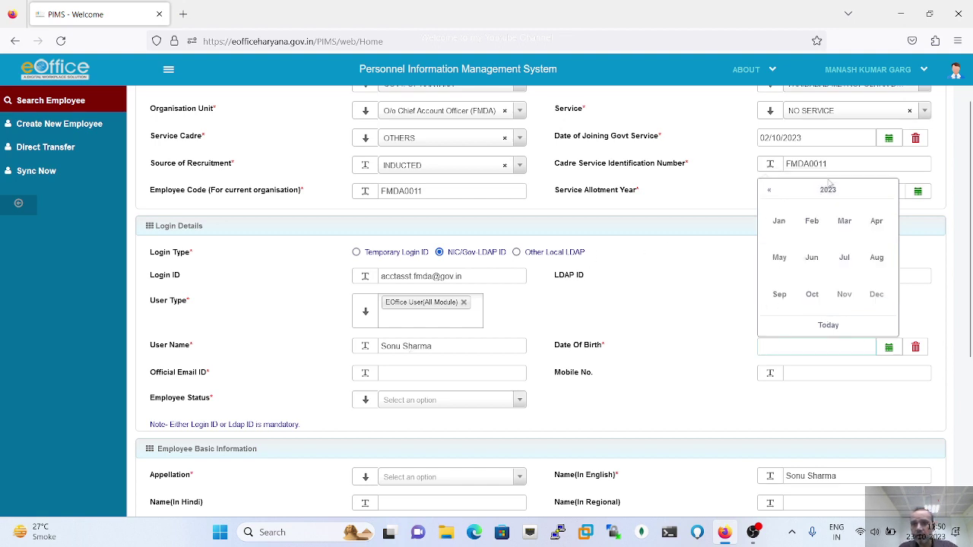
click(768, 193)
click(769, 192)
click(768, 192)
click(768, 192)
click(768, 192)
click(768, 192)
click(768, 192)
click(768, 193)
click(768, 192)
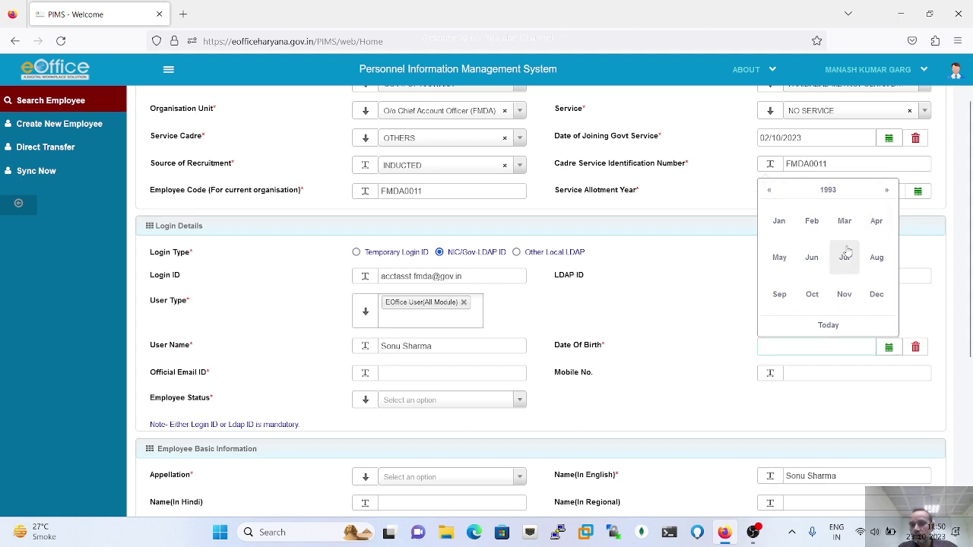
click(876, 221)
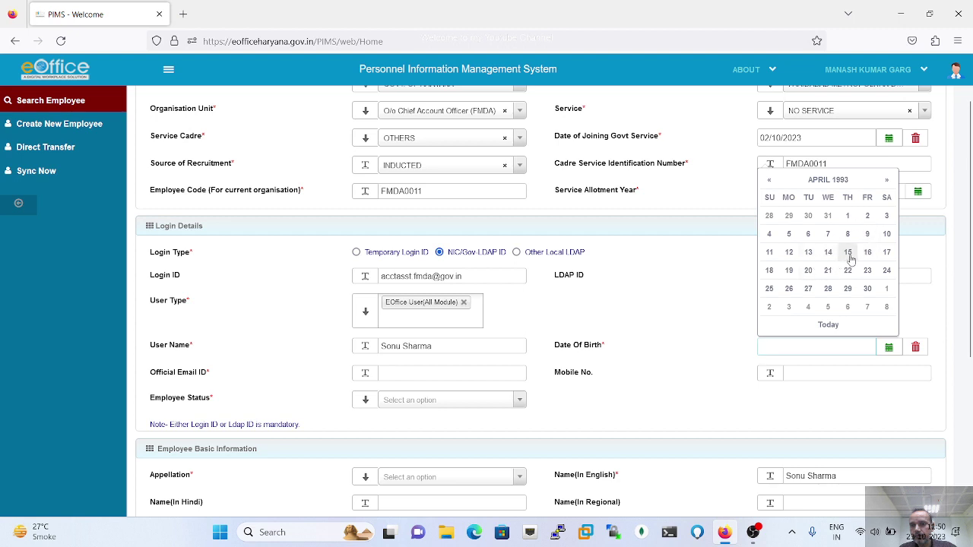
click(849, 259)
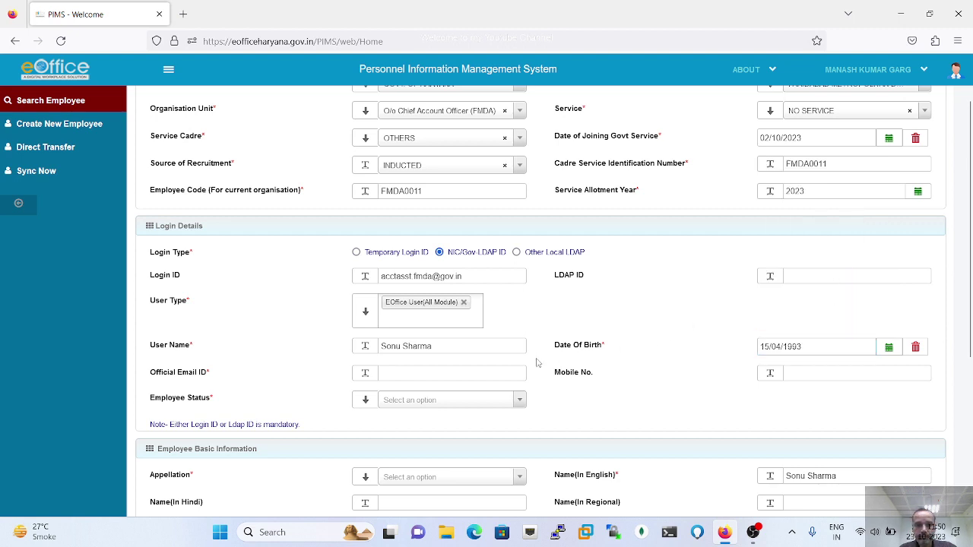
- Copy the login ID into Official Email ID and enter the employee's mobile number
triple_click(479, 275)
key(ctrl+c)
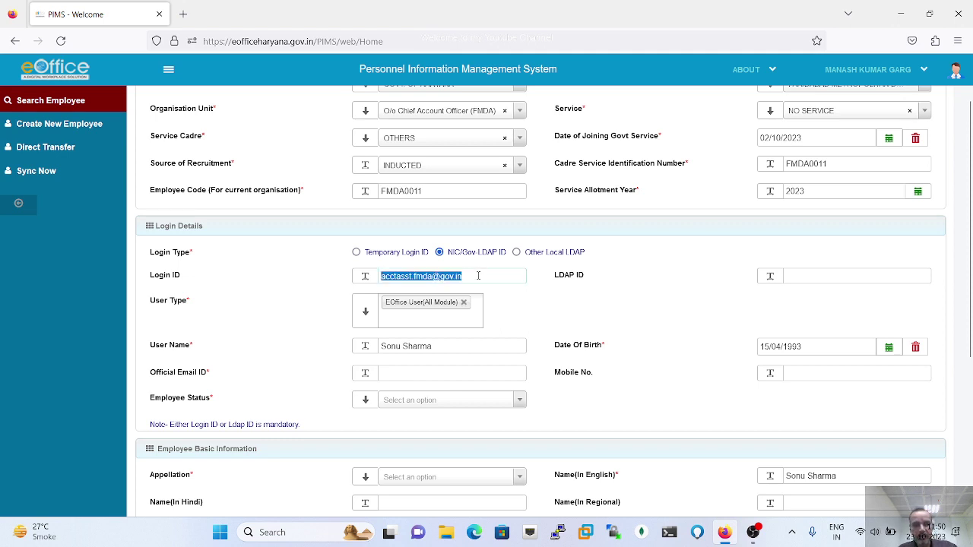
click(412, 372)
key(ctrl+v)
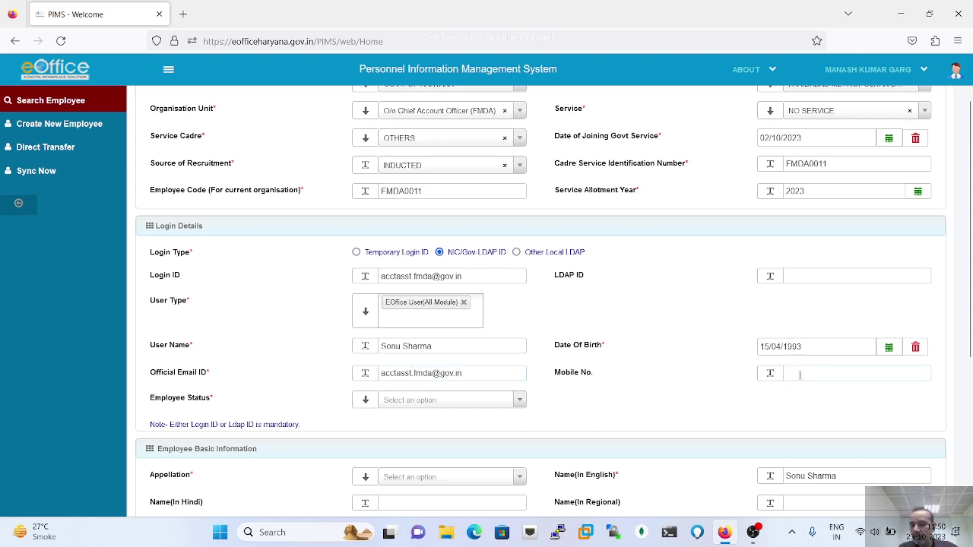
click(799, 373)
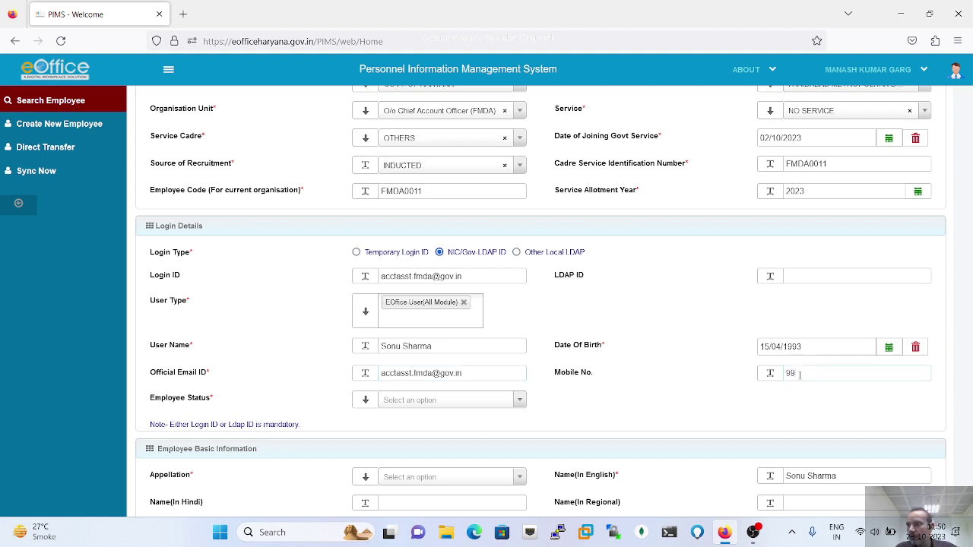
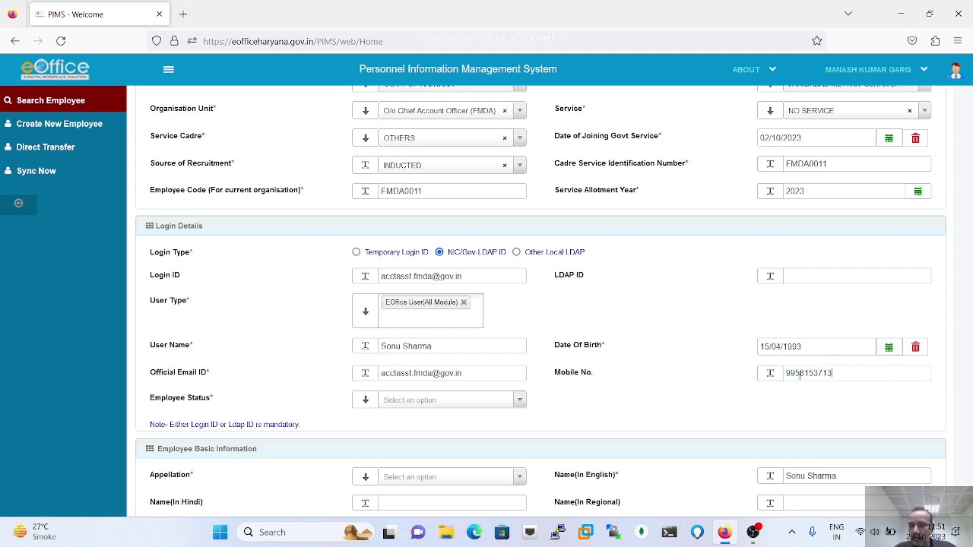
- Set Employee Status to OUTSOURCE
click(519, 400)
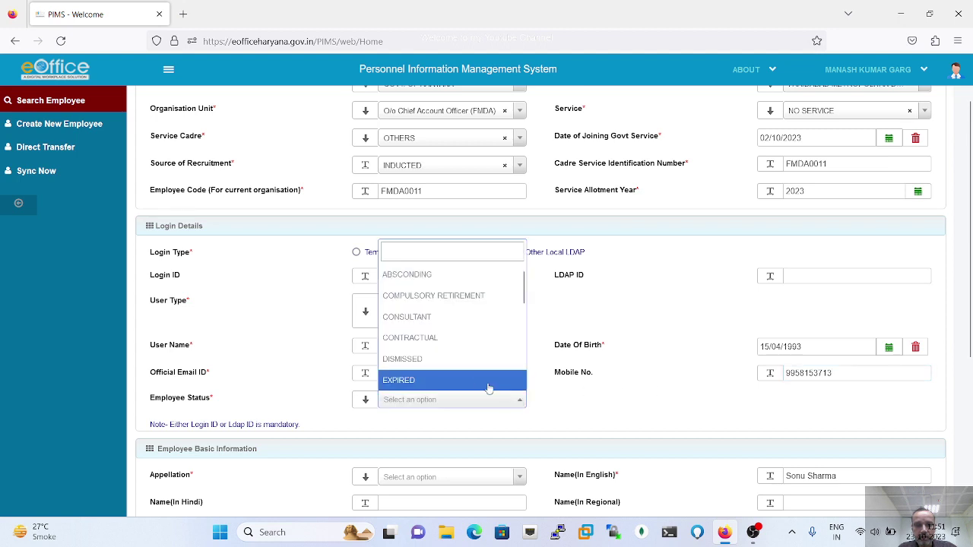
scroll(454, 372, down, 5)
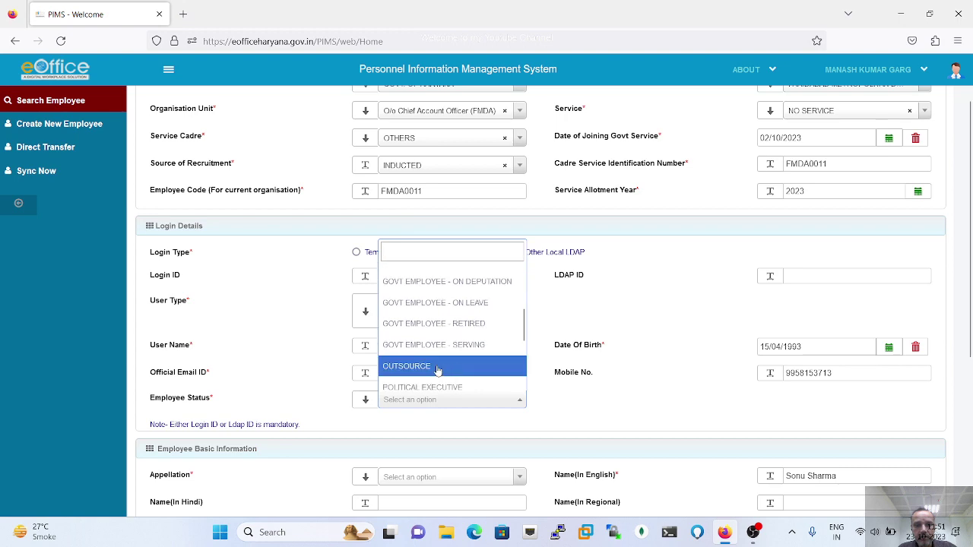
click(438, 367)
- Set Appellation to Mr and Gender to MALE
scroll(644, 403, down, 2)
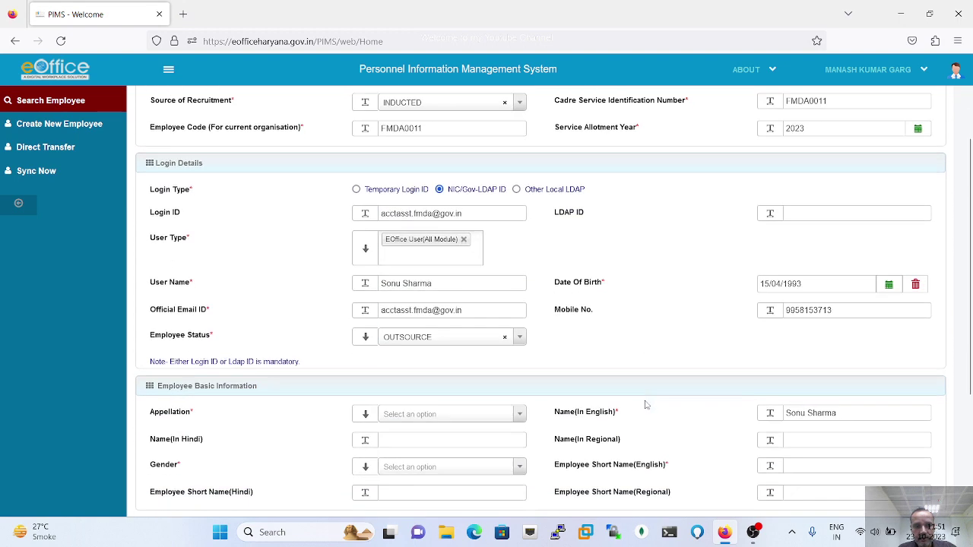
click(520, 321)
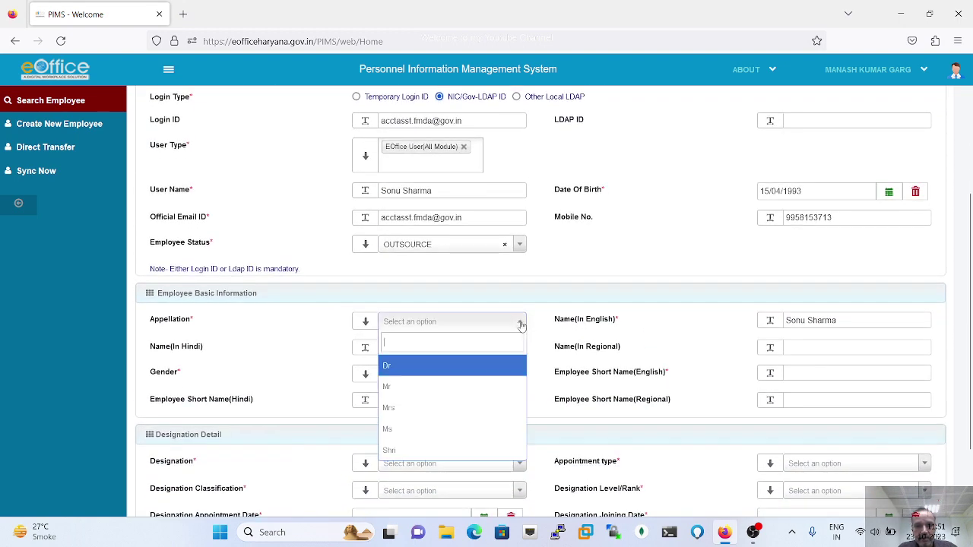
click(404, 390)
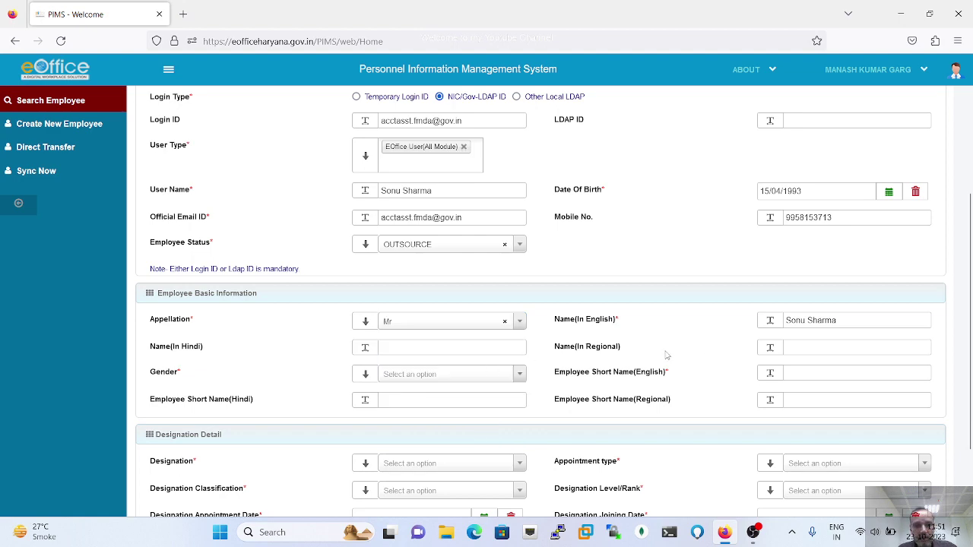
scroll(666, 355, down, 1)
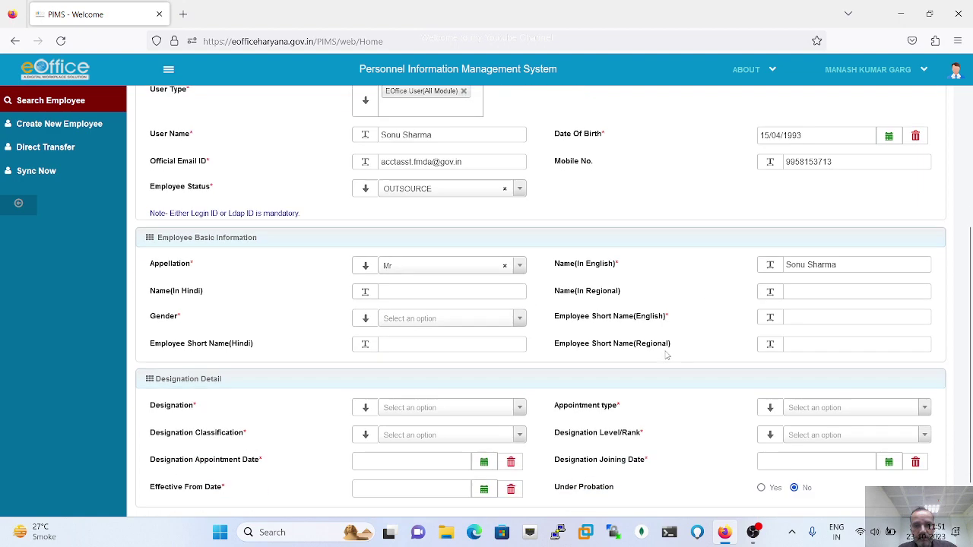
click(519, 318)
click(415, 392)
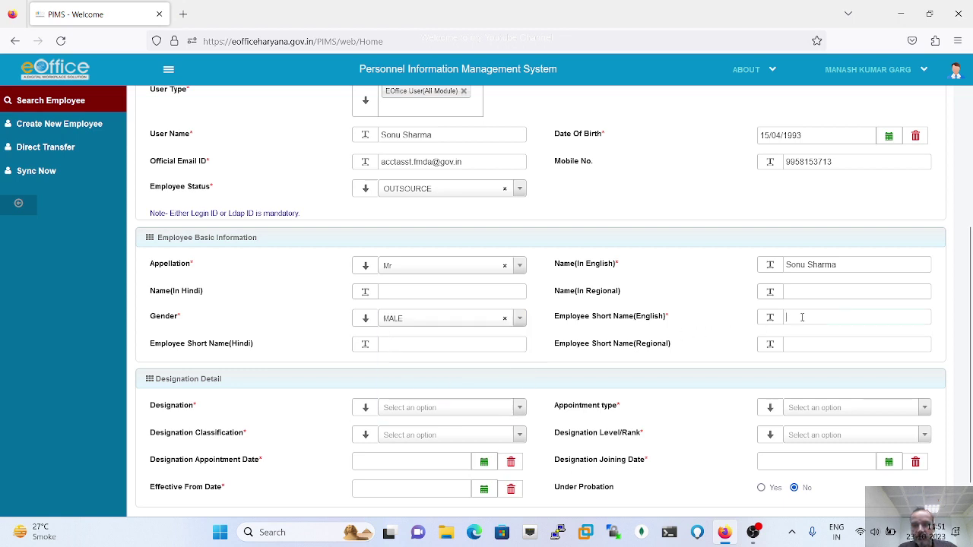
- Enter the employee's short name in capitals in Employee Short Name (English)
text(Sonu)
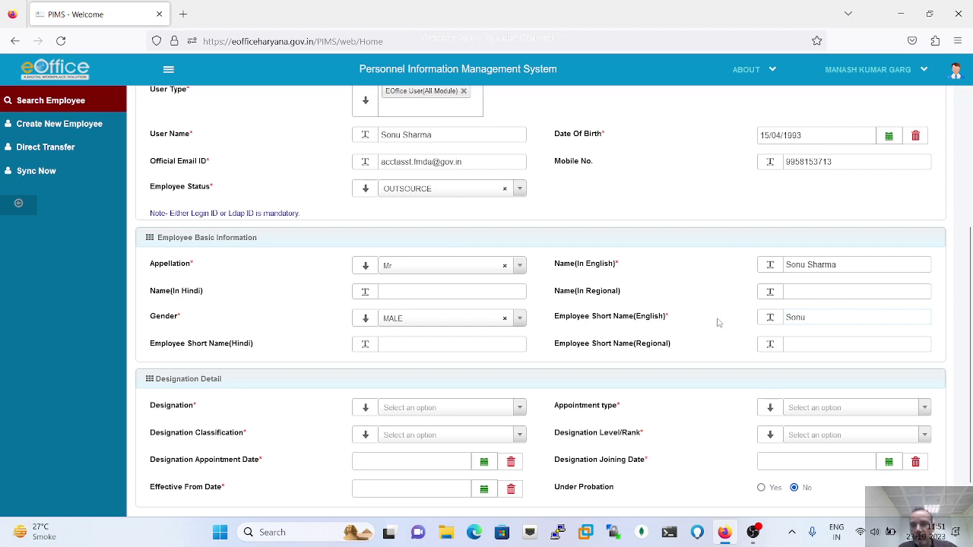
key(BackSpace)
key(BackSpace)
key(BackSpace)
text(ON)
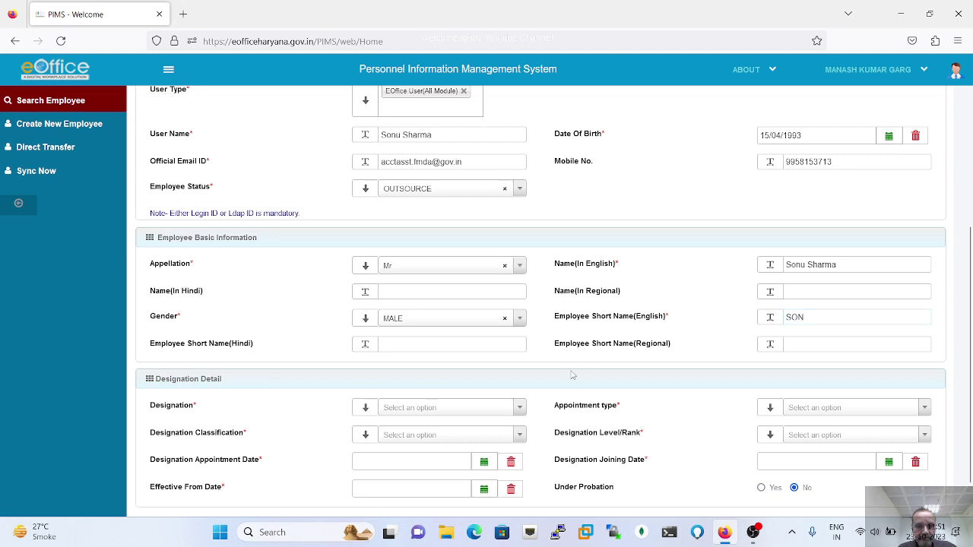
scroll(573, 375, down, 1)
- Search 'Junior' to pick JUNIOR ADMIN IT as designation, and set appointment type to PERMANENT
click(520, 363)
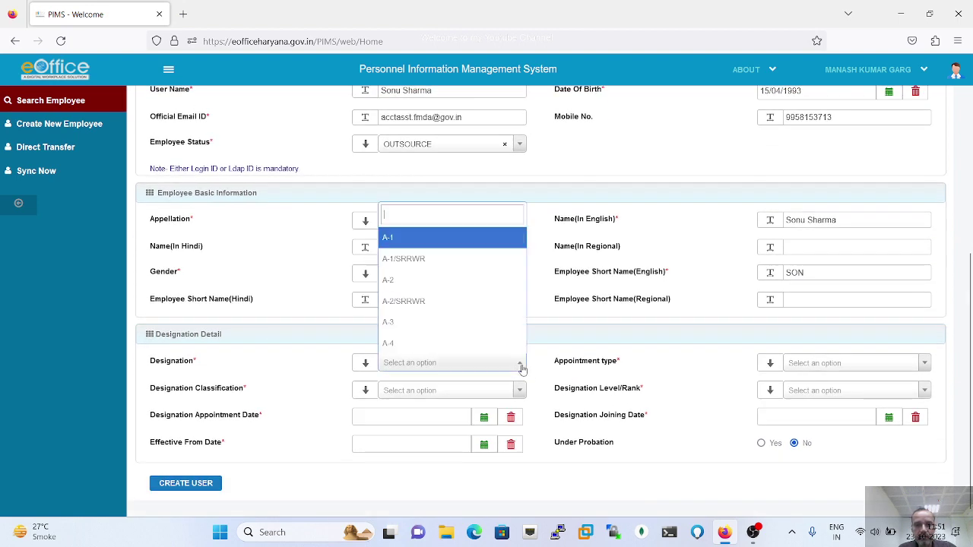
text(Ju)
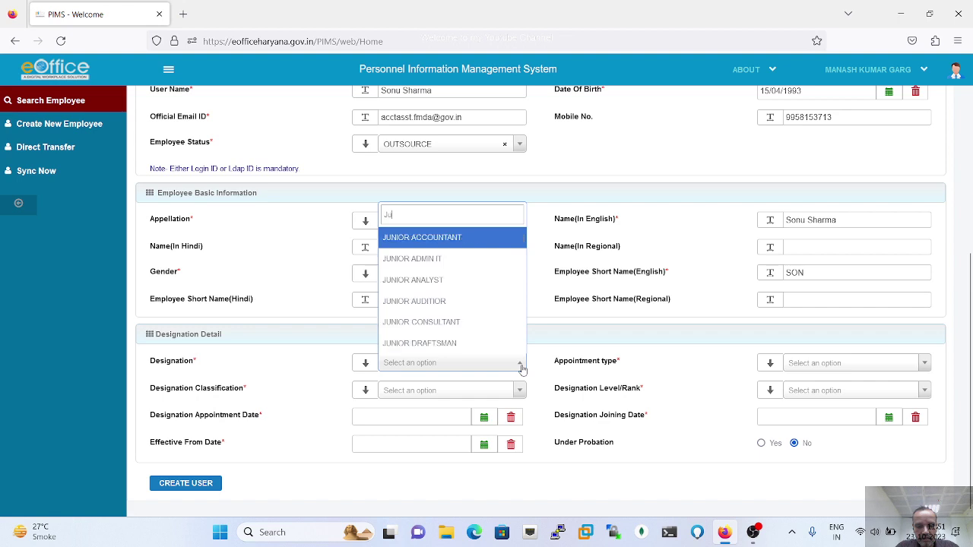
text(nior)
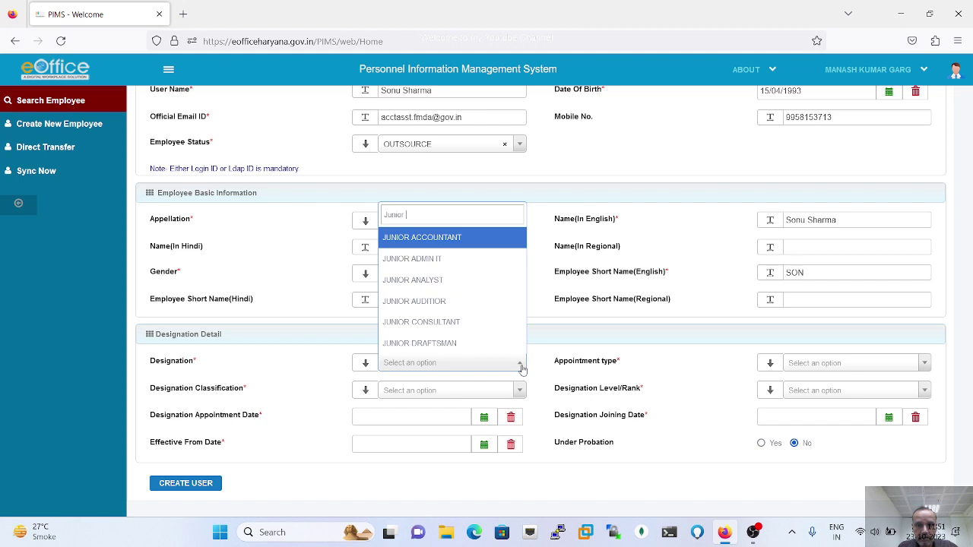
click(432, 260)
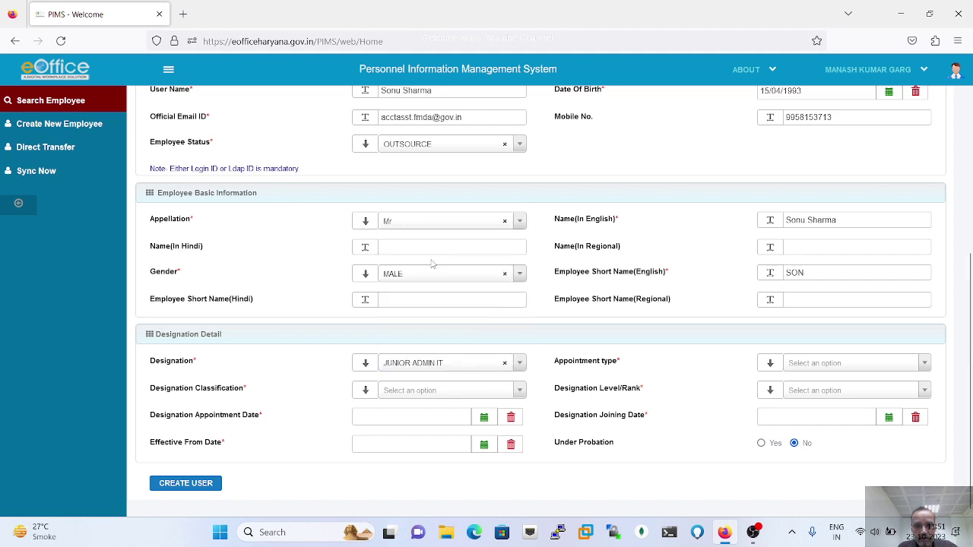
click(824, 366)
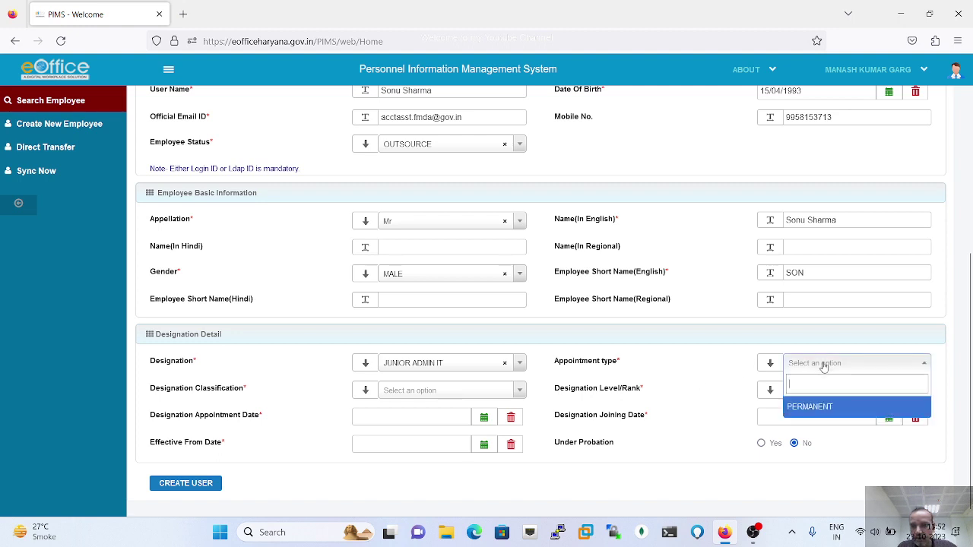
click(814, 409)
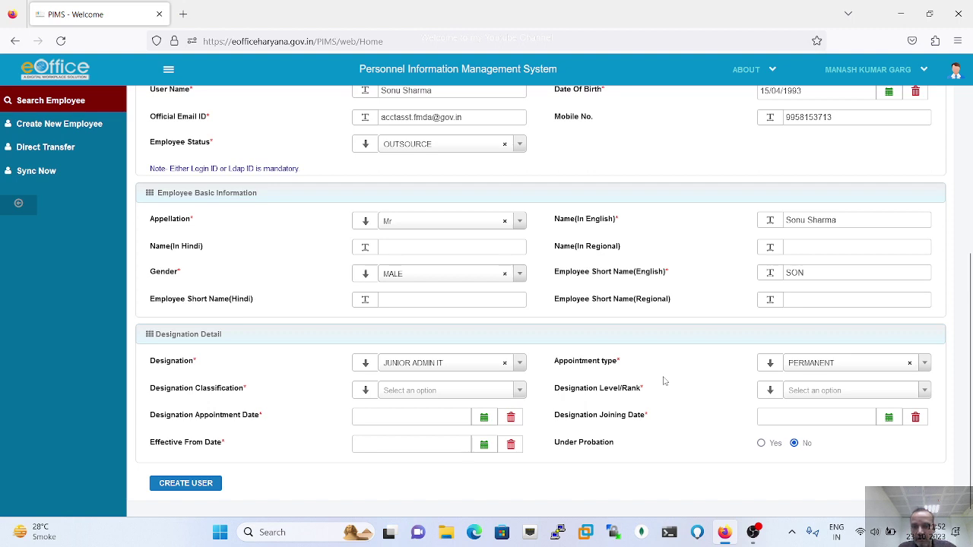
- Keep JUNIOR ADMIN IT as the designation and leave the appointment type at PERMANENT
click(521, 393)
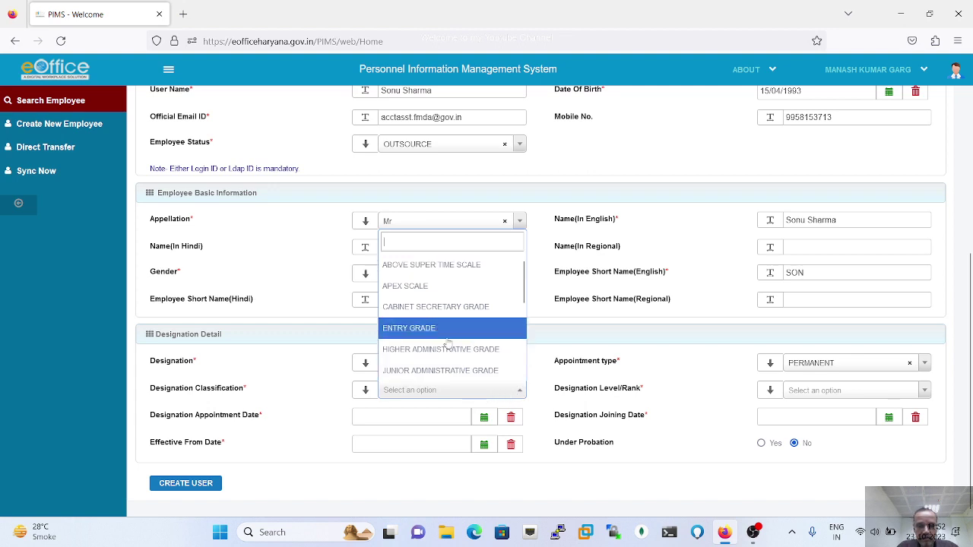
text(Juni)
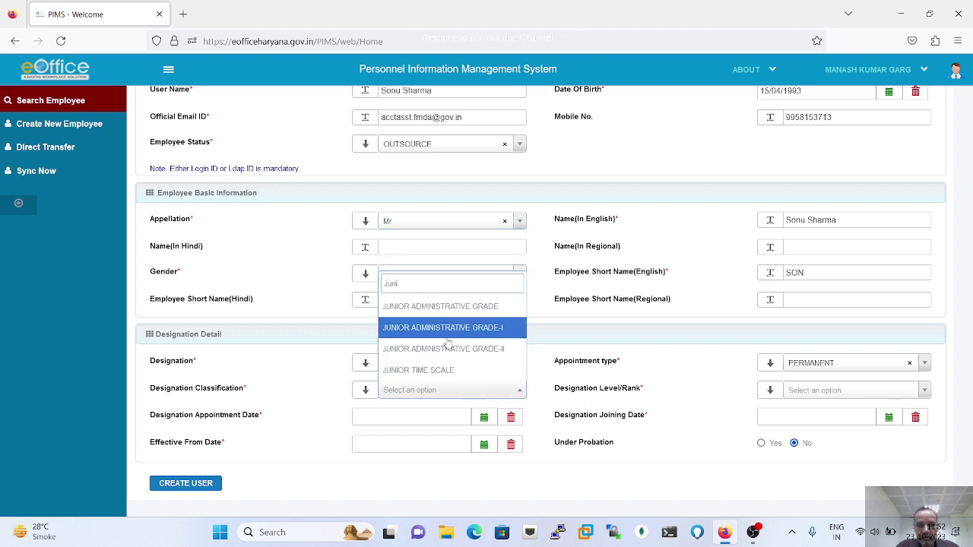
text(or)
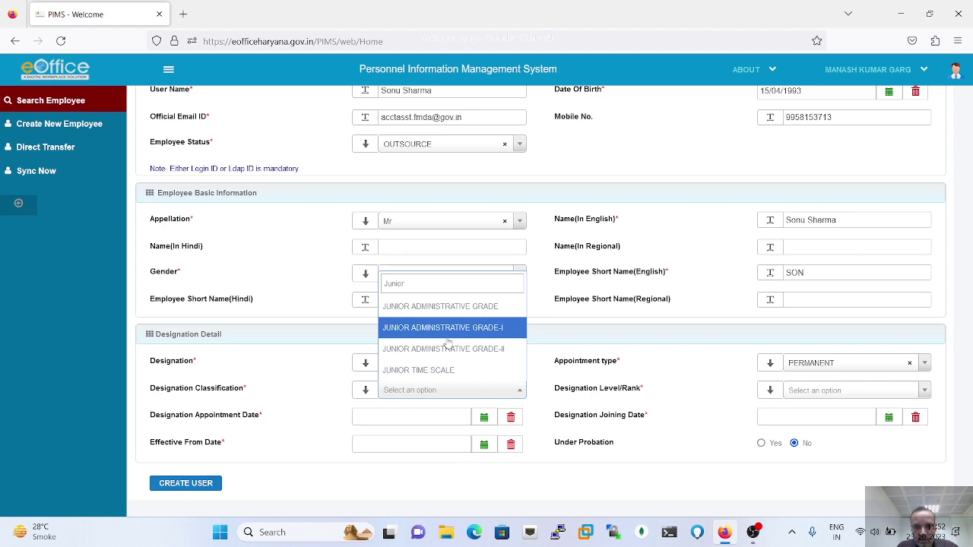
scroll(462, 355, down, 1)
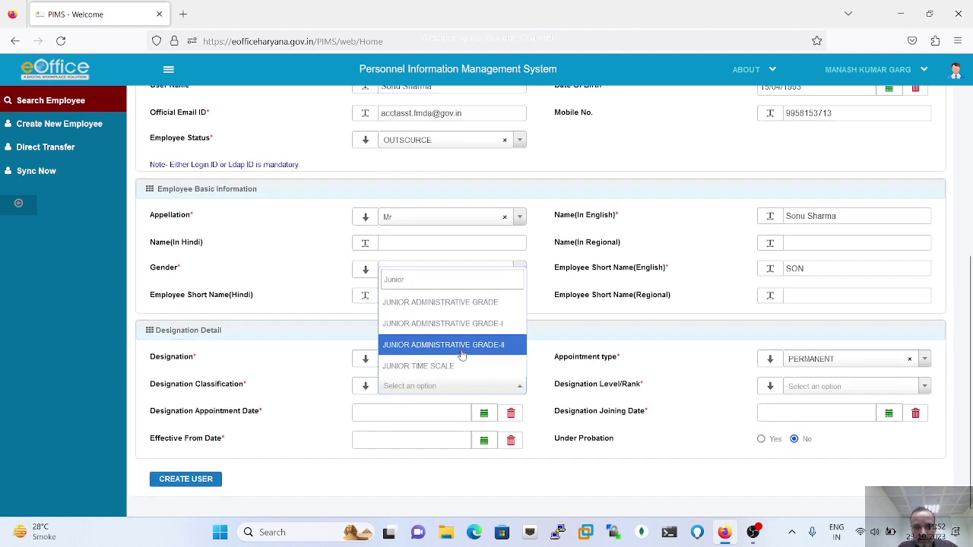
scroll(461, 355, up, 3)
scroll(462, 350, down, 3)
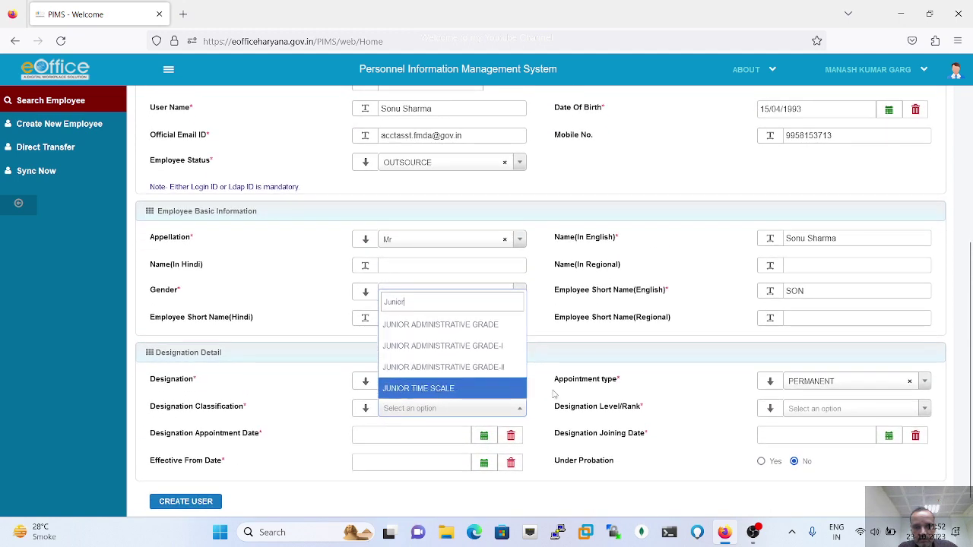
click(661, 396)
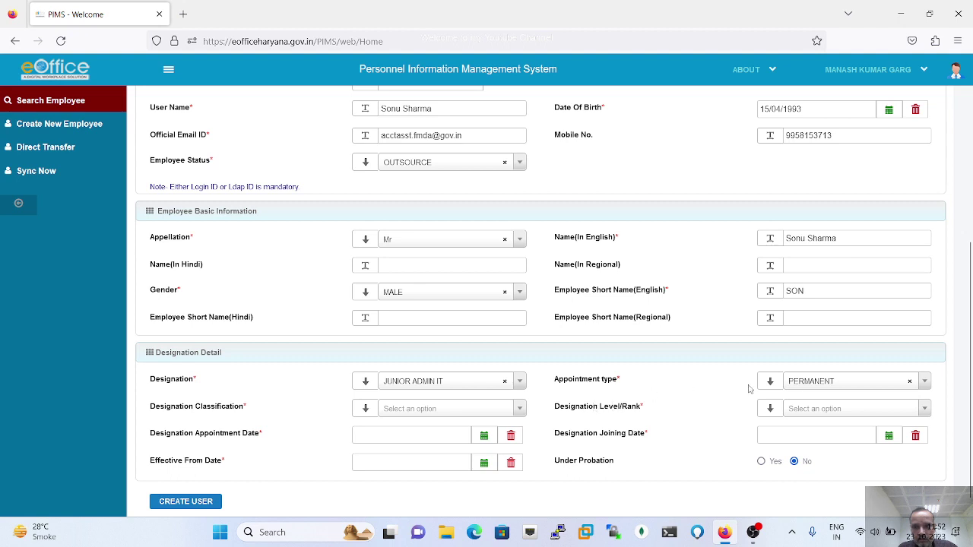
click(904, 384)
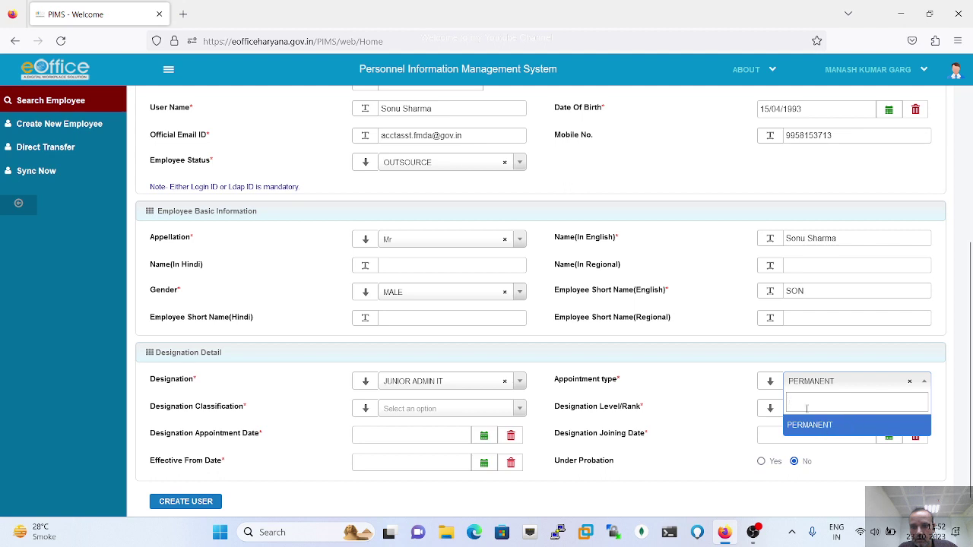
text(o)
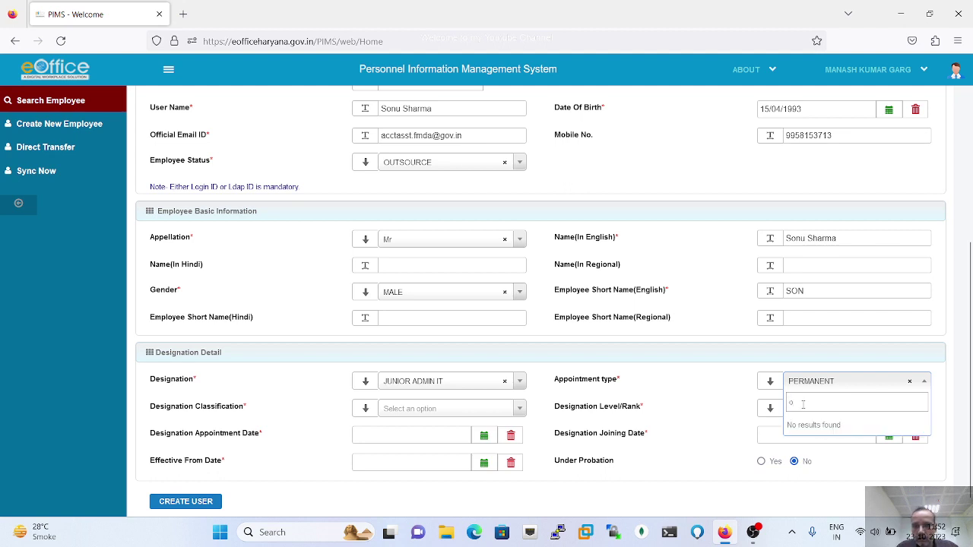
key(BackSpace)
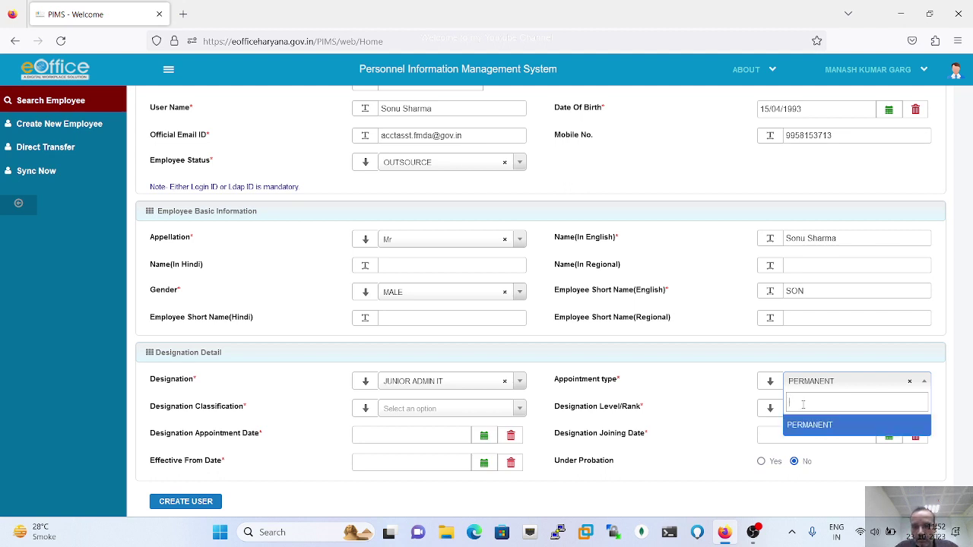
text(Other)
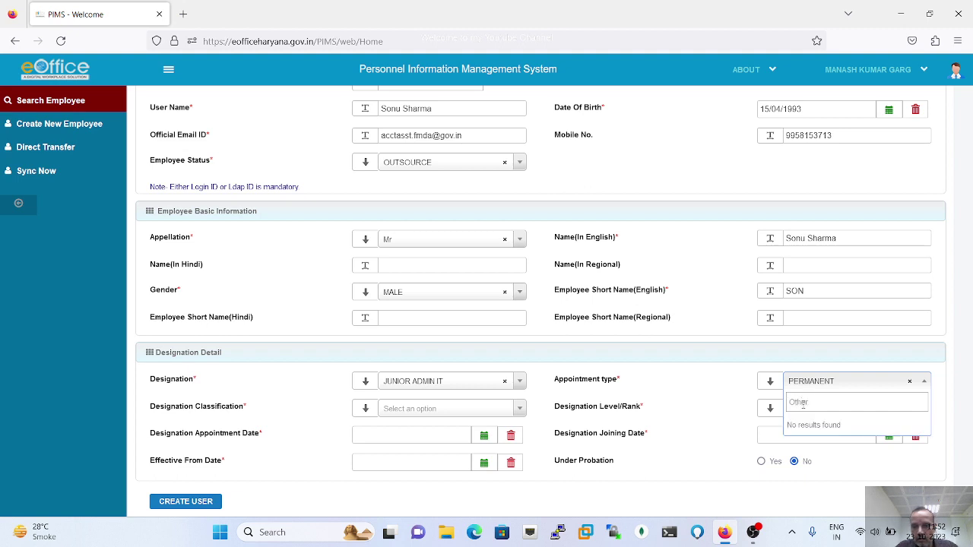
click(735, 390)
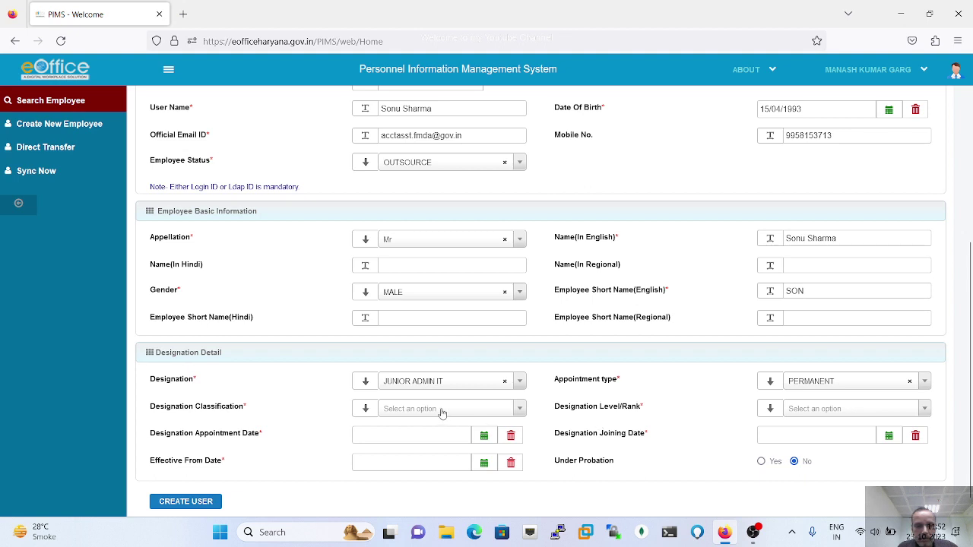
- Choose OTHERS as the Designation Classification
click(519, 411)
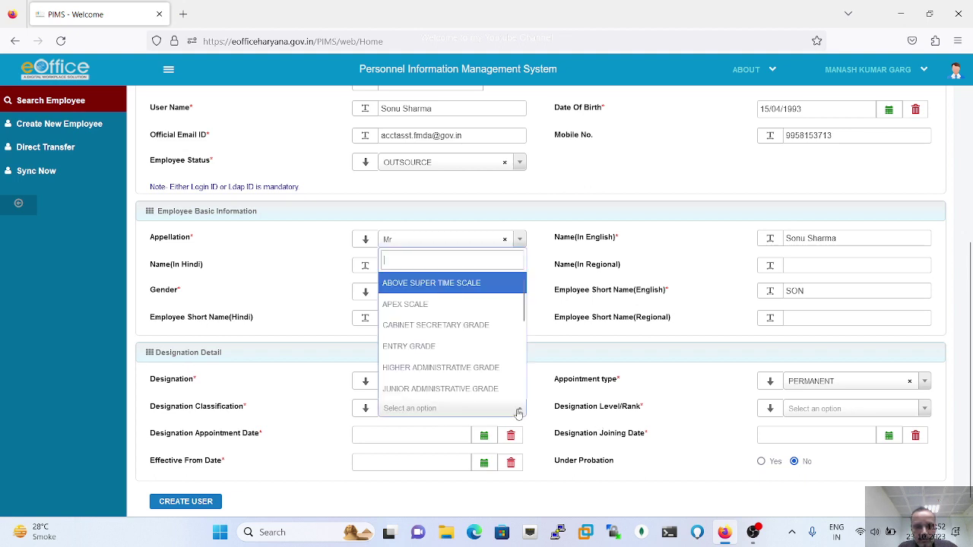
scroll(457, 324, down, 3)
scroll(457, 324, down, 2)
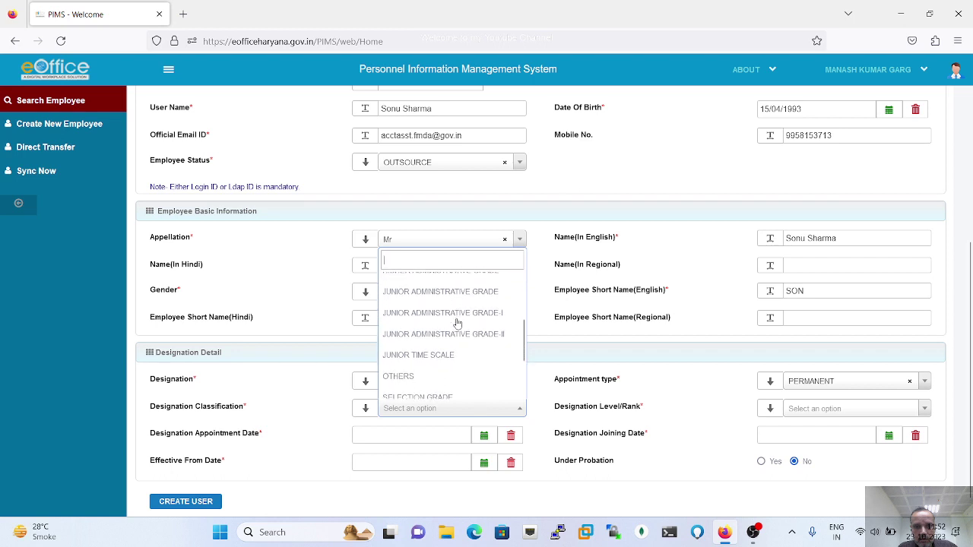
scroll(456, 324, down, 1)
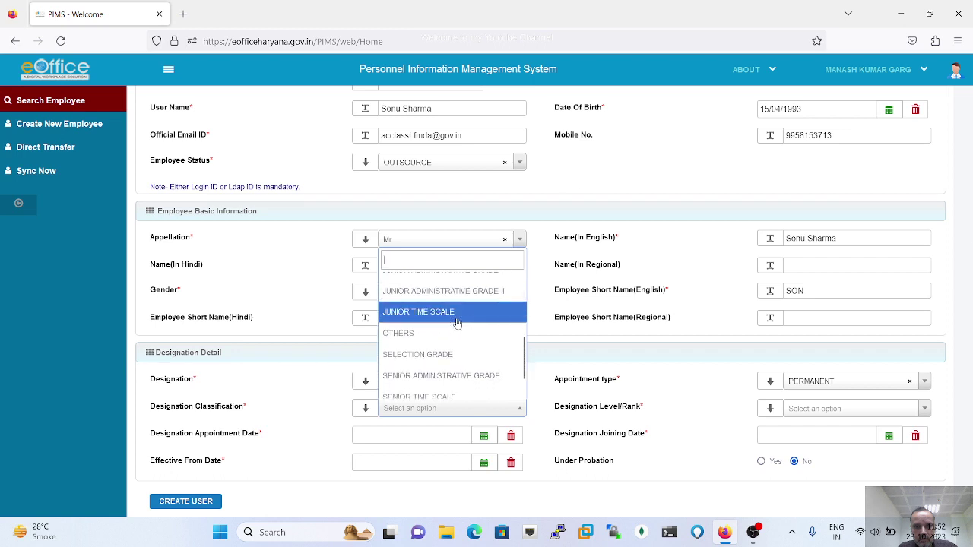
click(400, 331)
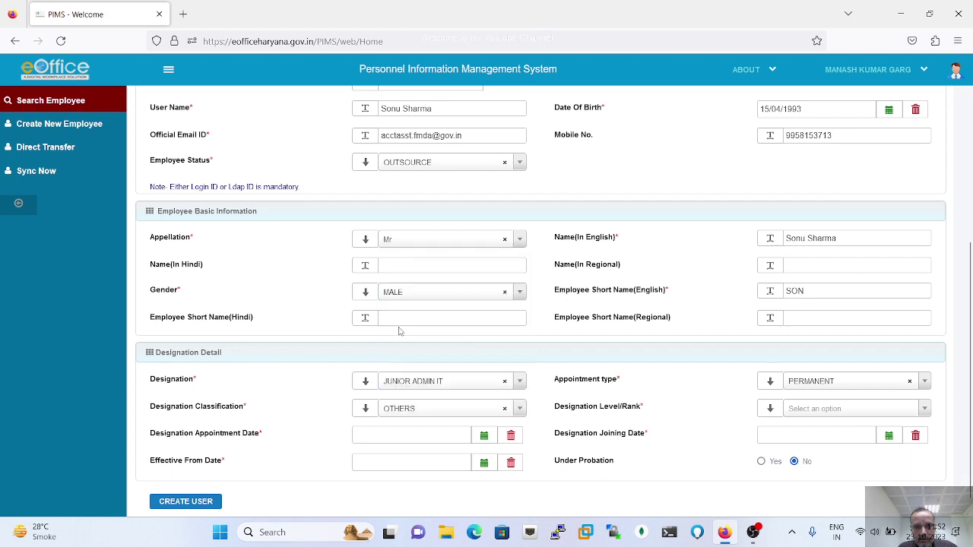
scroll(707, 414, down, 1)
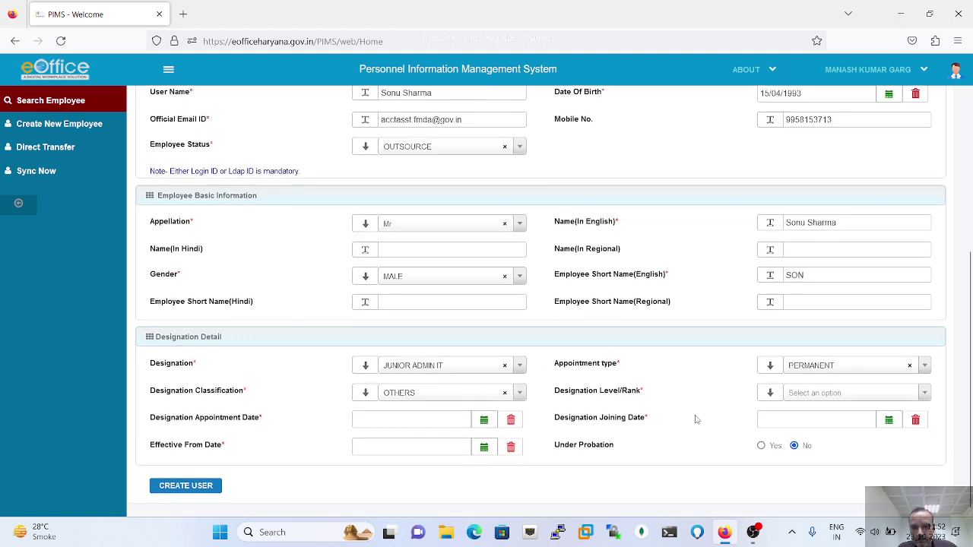
- Set Designation Level/Rank to DEFAULT and the designation appointment date to 02/10/2023
click(824, 393)
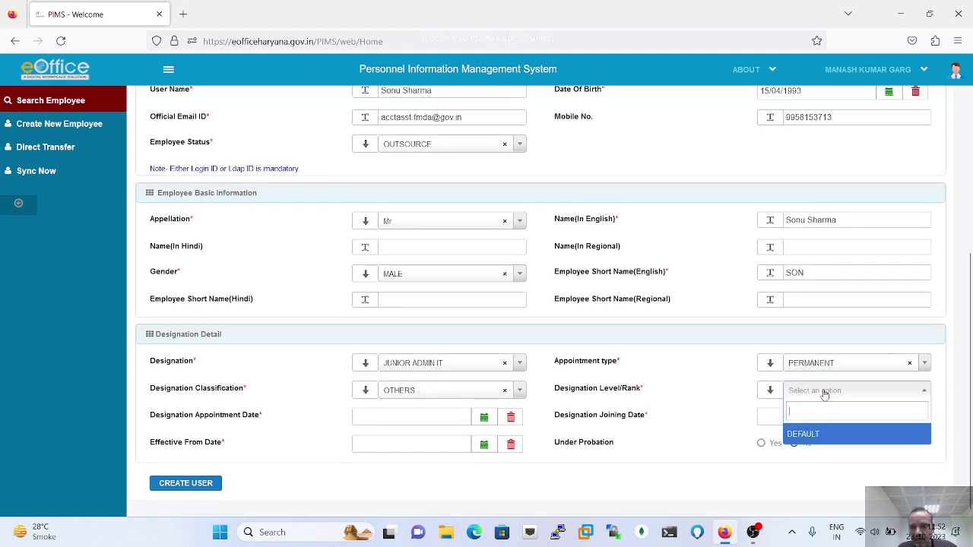
click(807, 434)
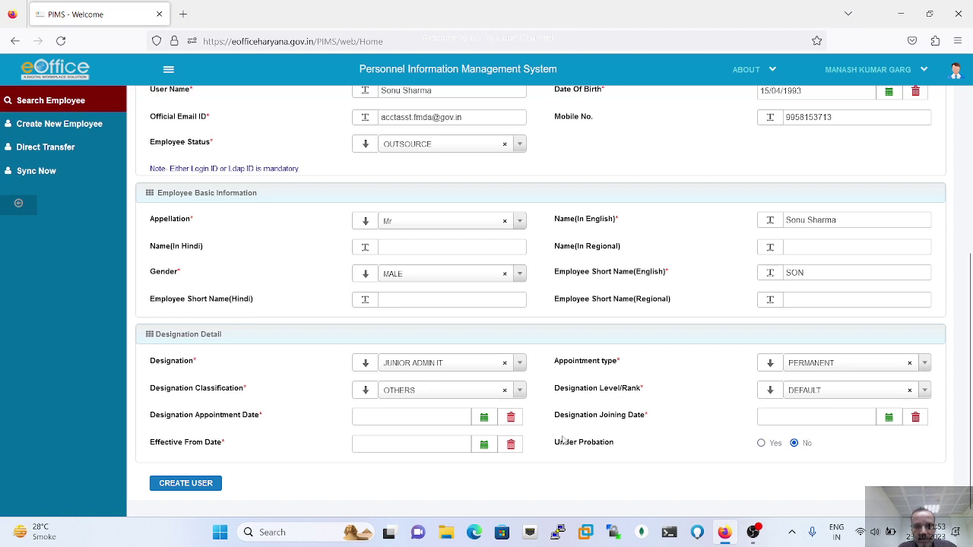
click(483, 419)
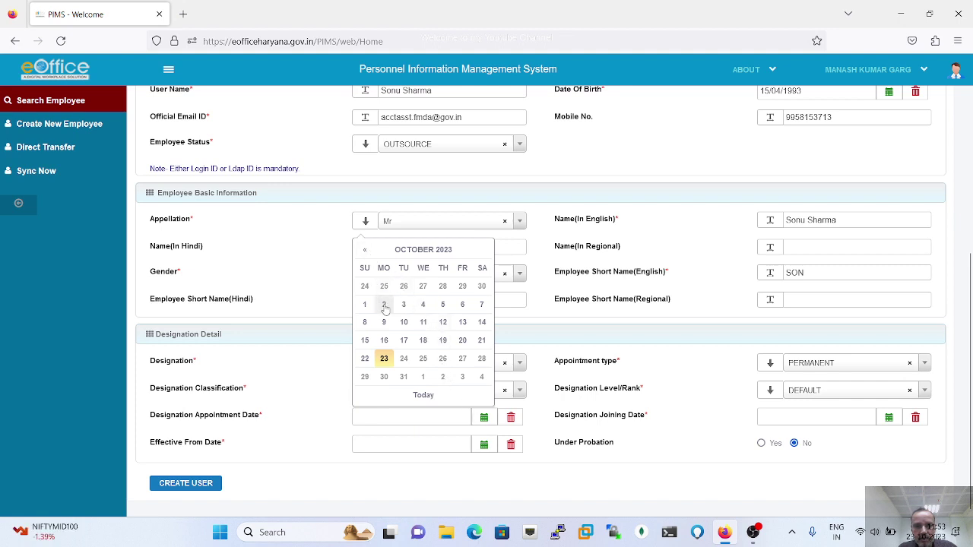
click(384, 304)
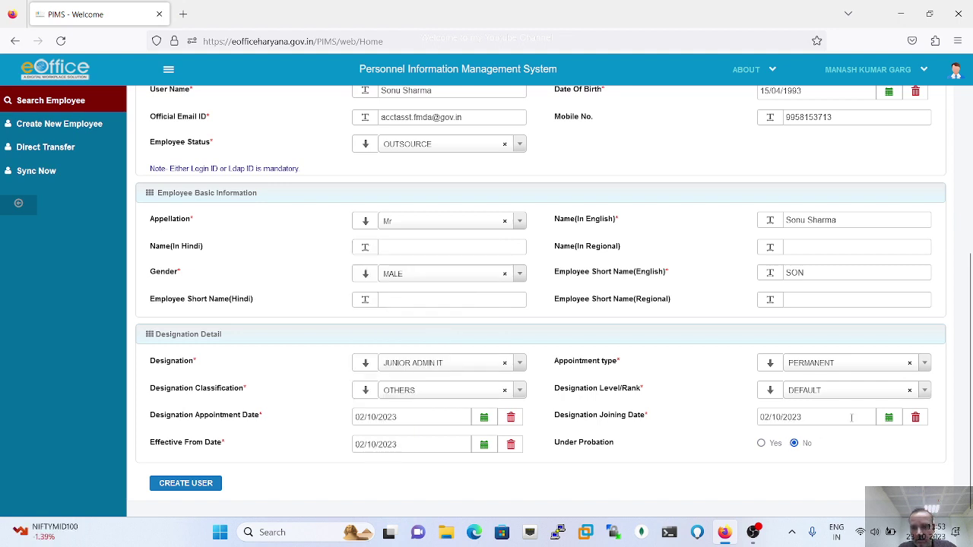
scroll(555, 460, down, 1)
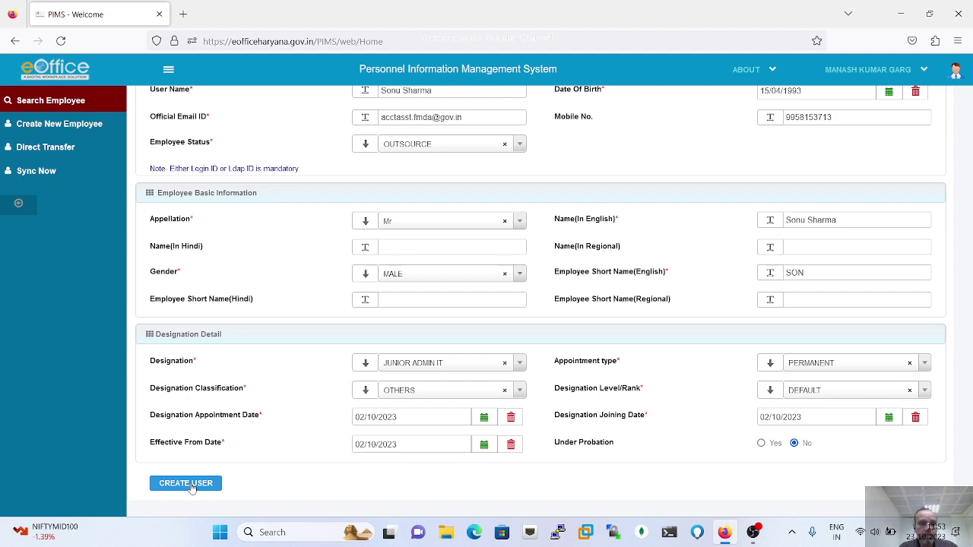
- Create the user, dismiss the 'User created successfully' alert, and return to the form's top
click(192, 486)
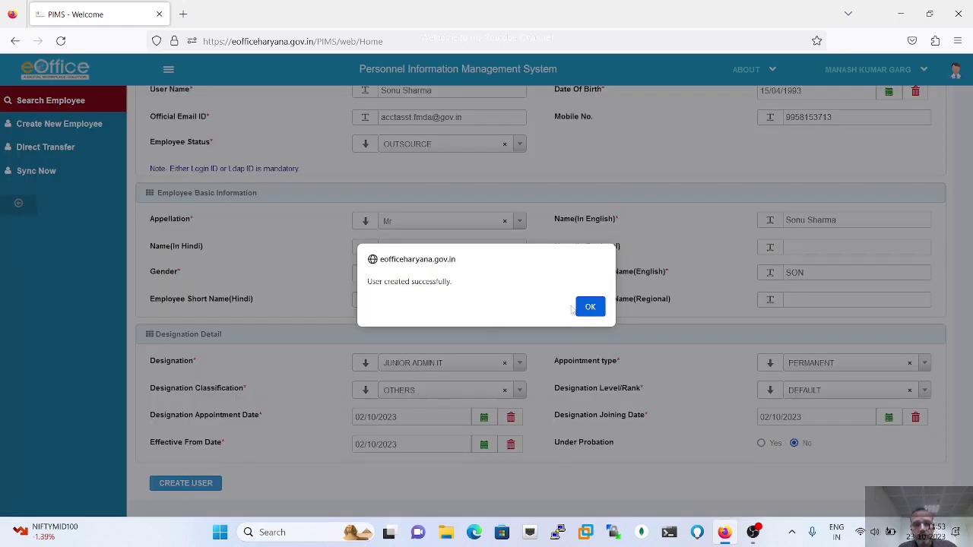
click(589, 307)
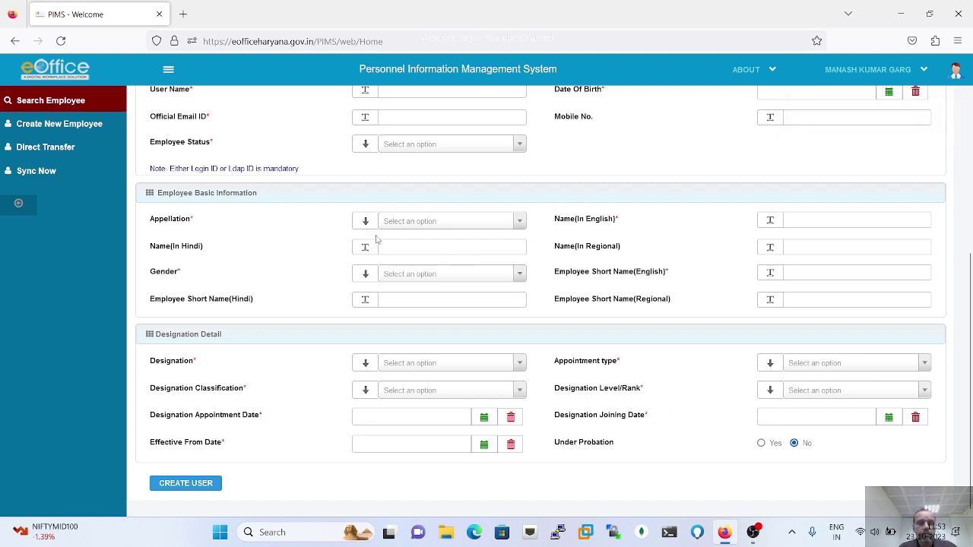
scroll(378, 239, up, 3)
scroll(272, 128, up, 1)
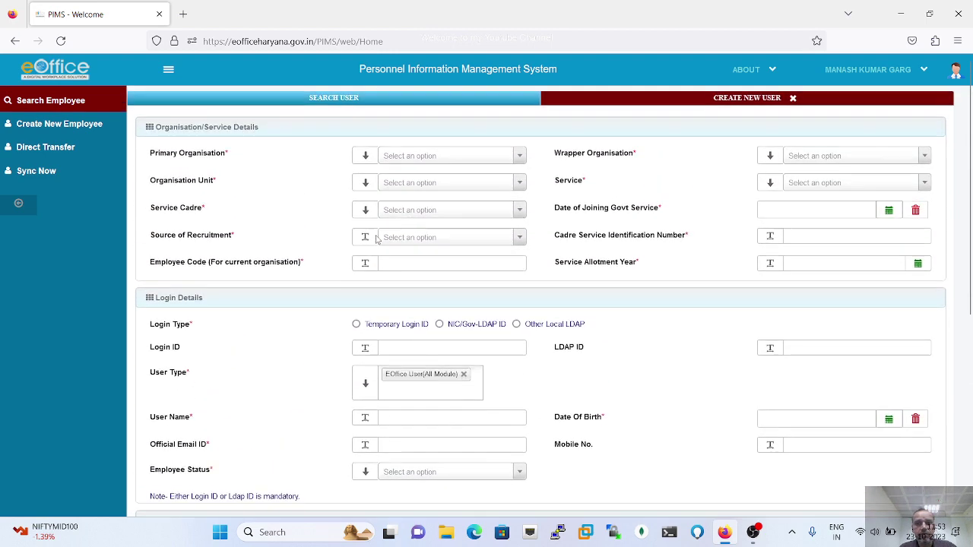
- Switch the logged-in role from ADMIN CREATOR to POST ADMIN and expand Post Echelon
click(879, 76)
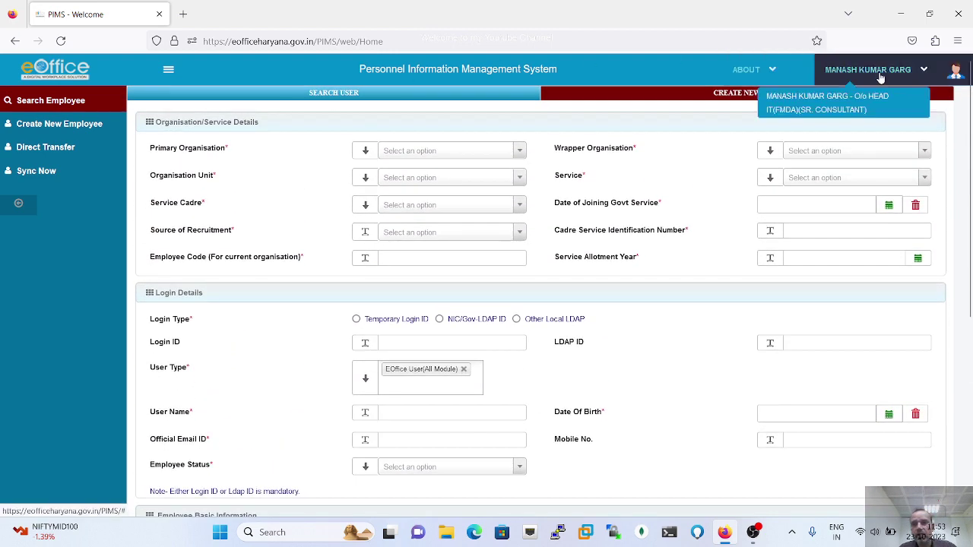
click(920, 70)
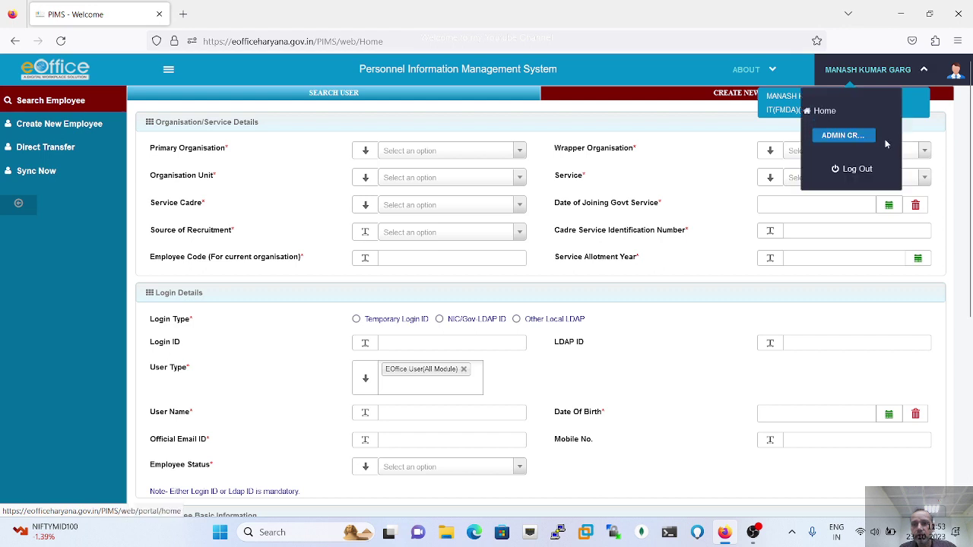
click(844, 136)
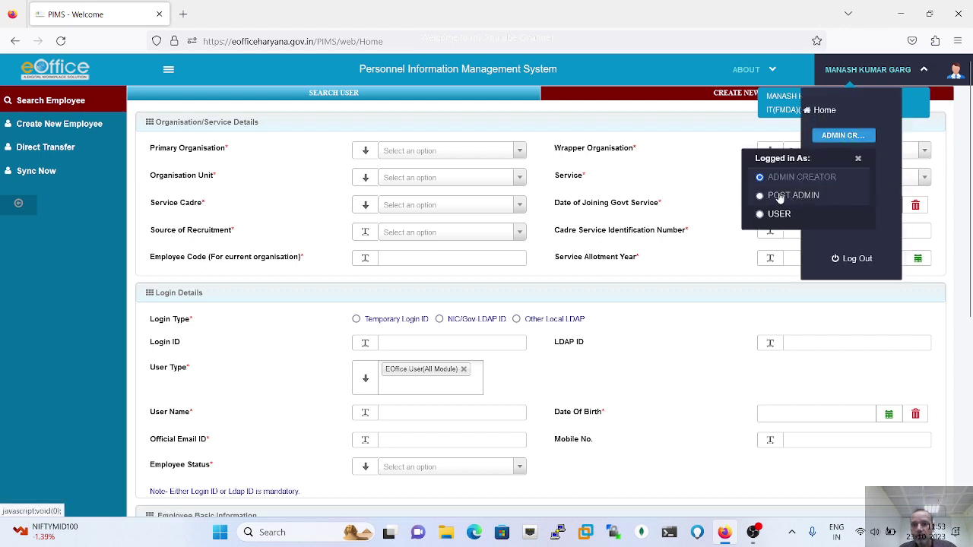
click(779, 197)
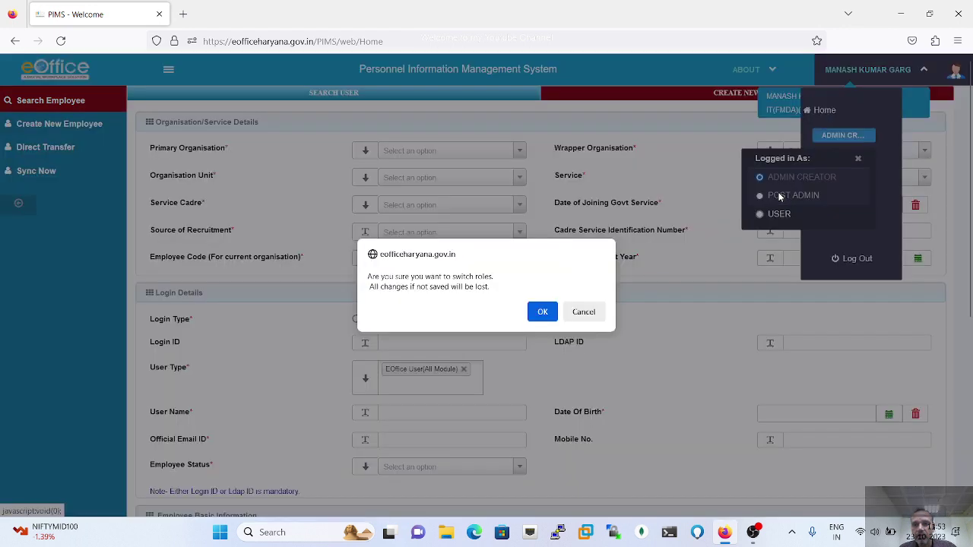
click(542, 313)
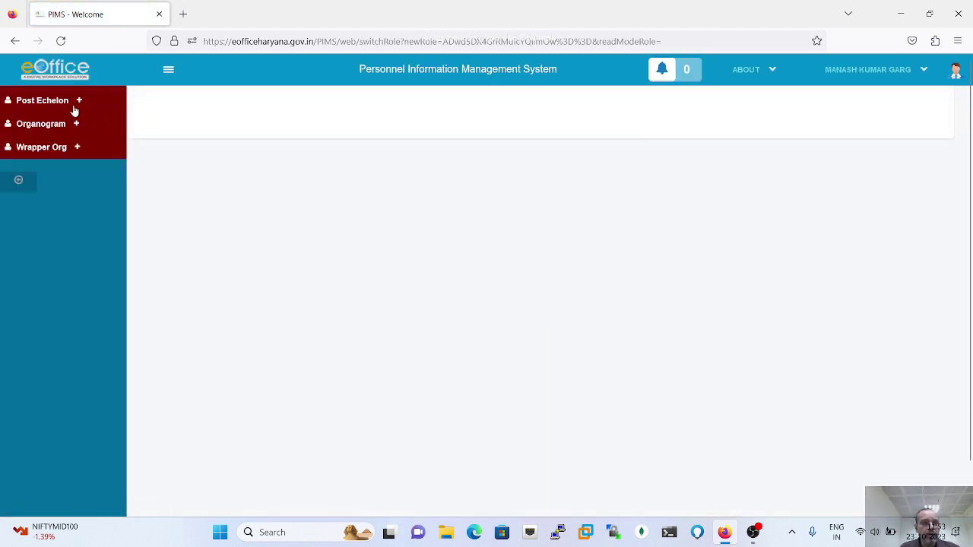
click(78, 102)
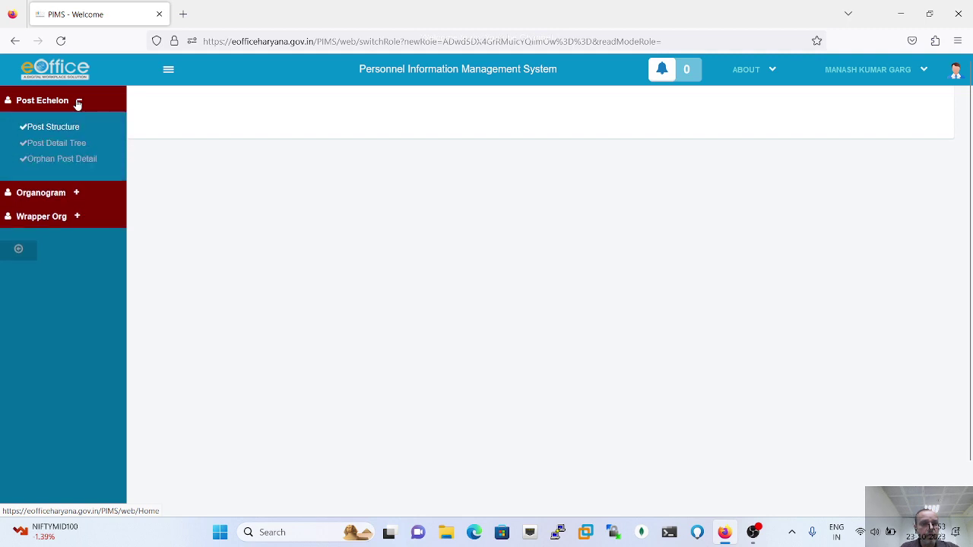